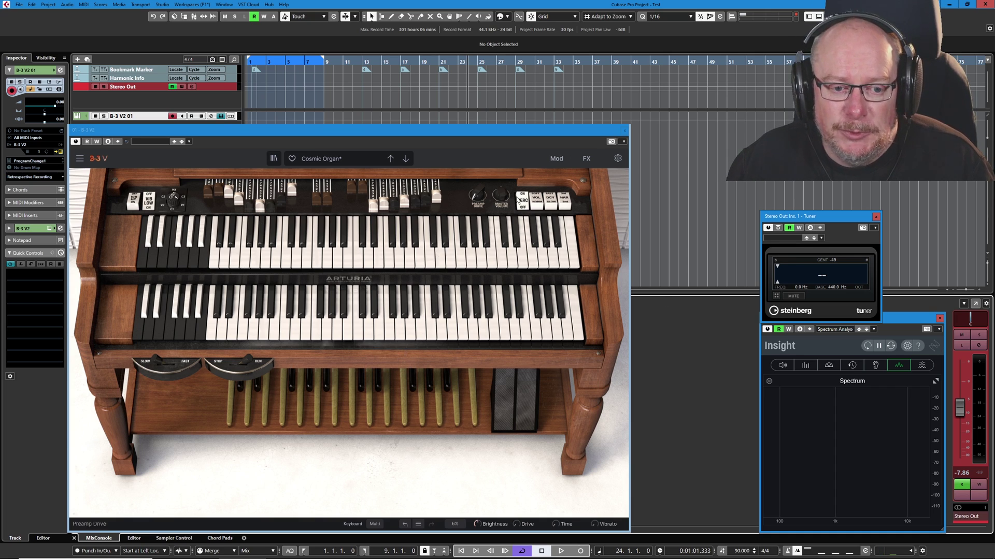
# In the B-3 V settings' MIDI tab, switch MIDI Config to Empty, then back to Default
pyautogui.click(618, 158)
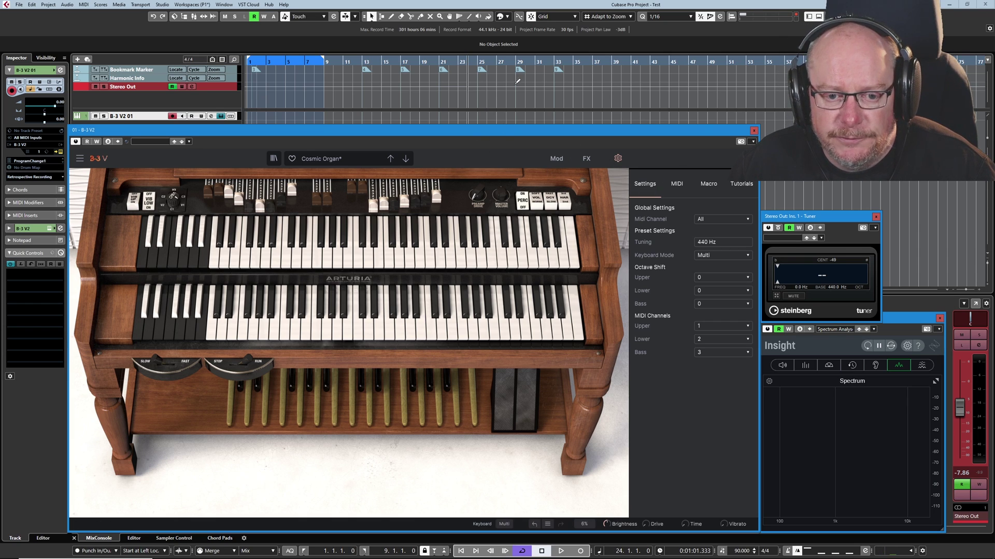
pyautogui.click(678, 183)
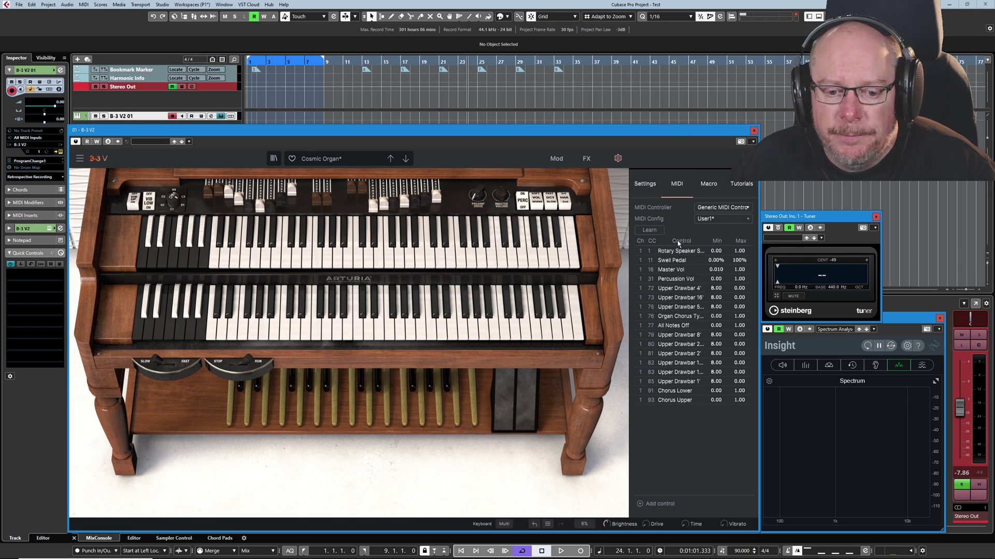
pyautogui.click(705, 219)
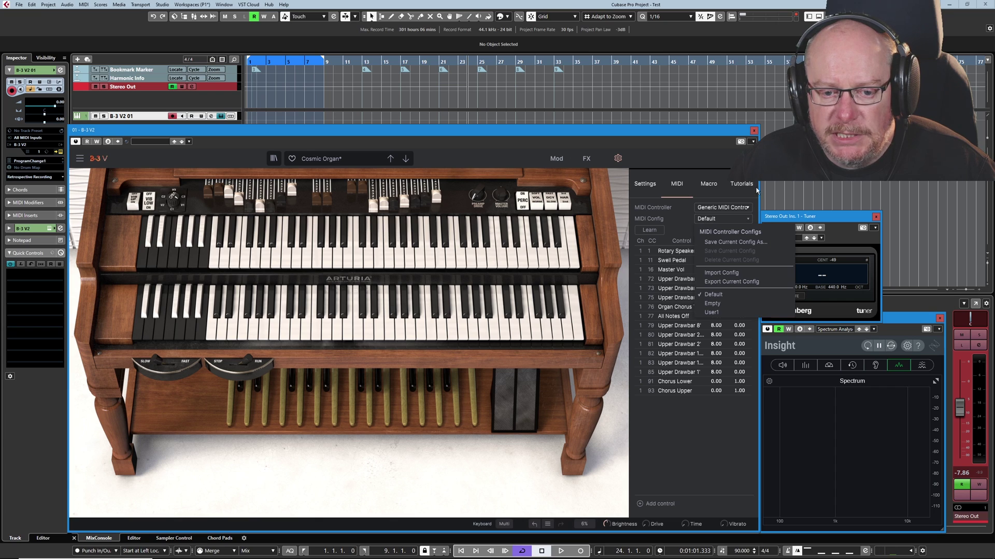
pyautogui.click(713, 304)
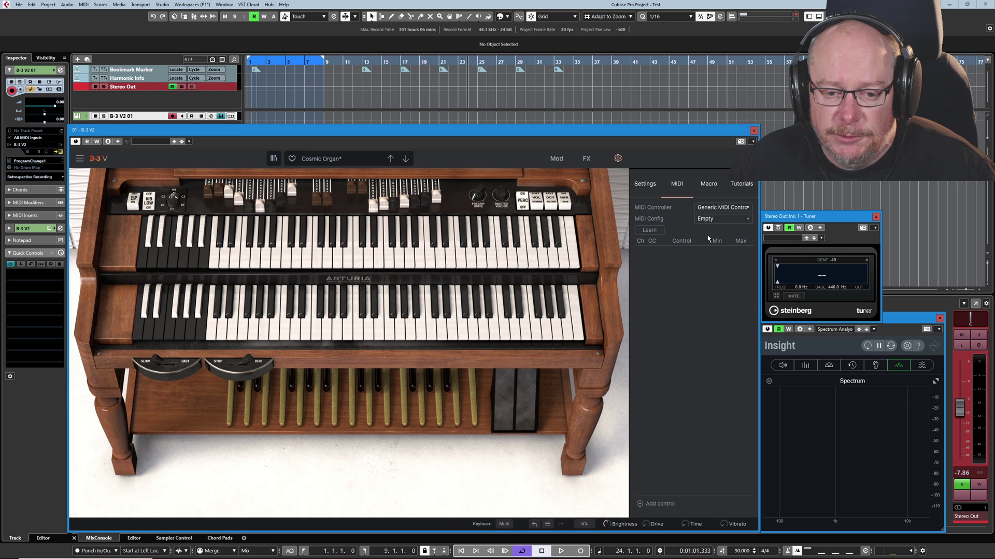
pyautogui.click(707, 221)
pyautogui.click(716, 299)
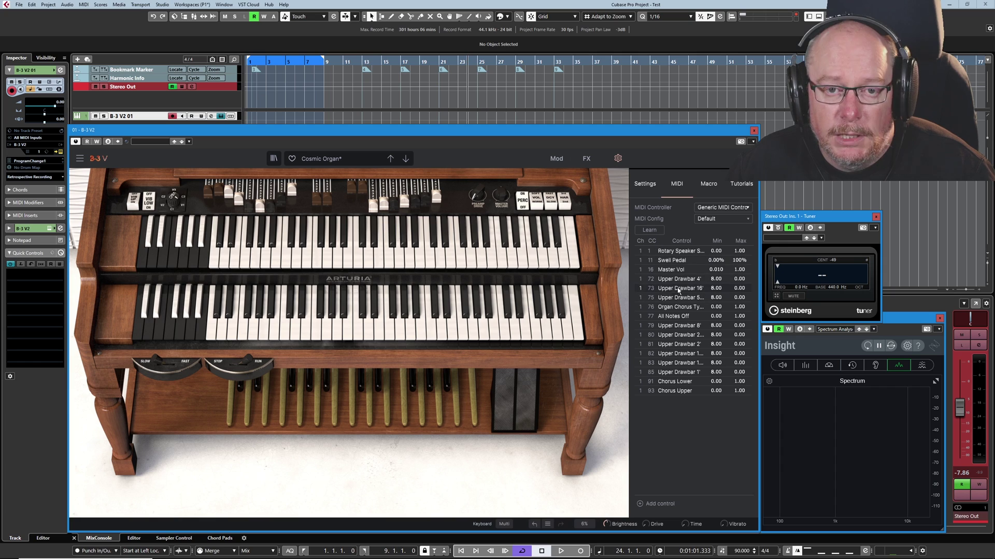
# Open the Mod panel and try Background Noise and Key Click, leaving Key Click at 0.038
pyautogui.click(555, 159)
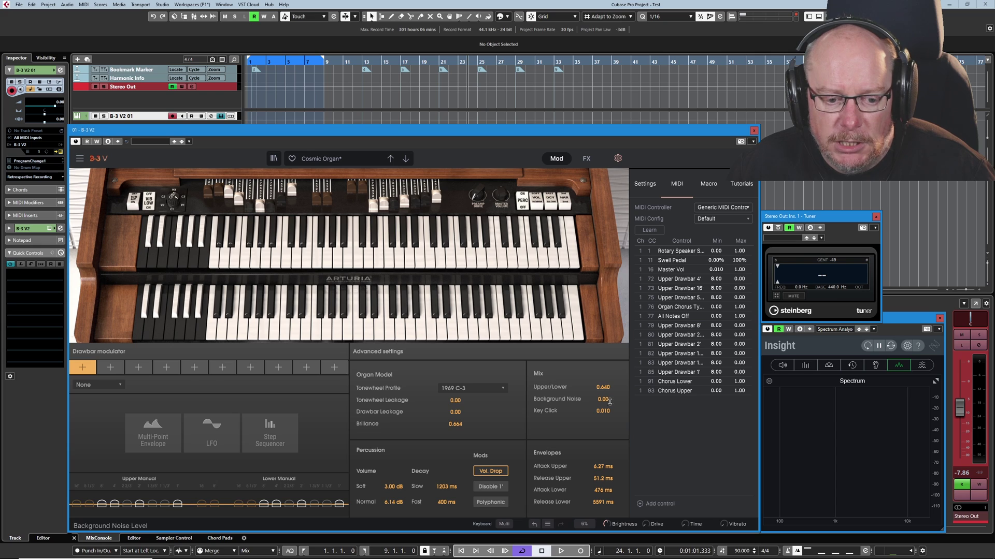
pyautogui.moveTo(606, 403)
pyautogui.mouseDown()
pyautogui.moveTo(607, 332)
pyautogui.moveTo(606, 415)
pyautogui.moveTo(602, 389)
pyautogui.mouseUp()
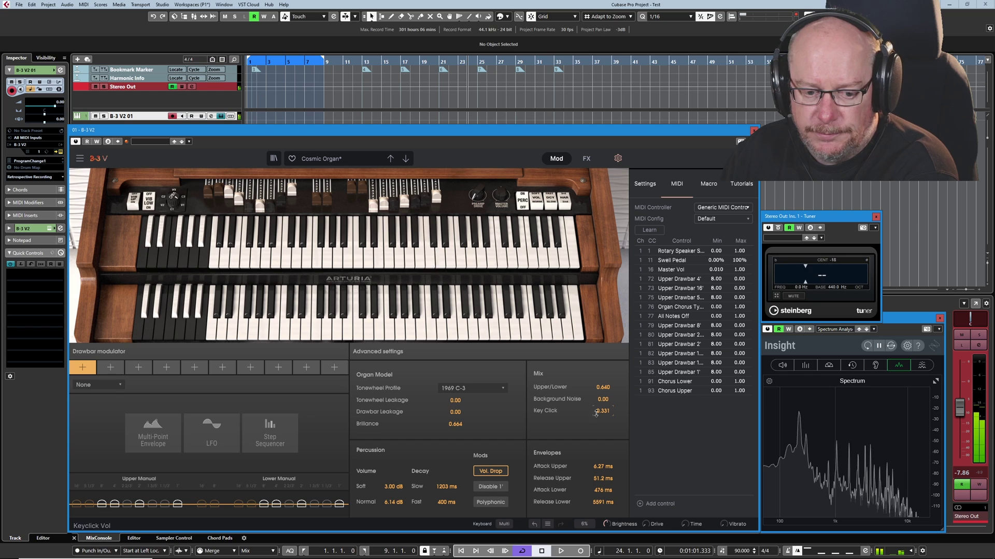
pyautogui.moveTo(602, 411)
pyautogui.mouseDown()
pyautogui.moveTo(602, 375)
pyautogui.moveTo(603, 419)
pyautogui.mouseUp()
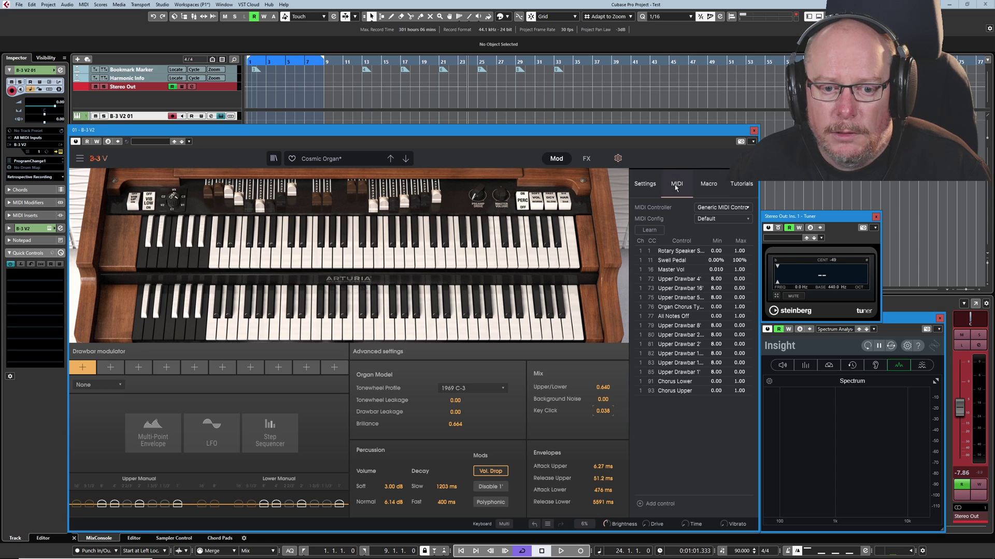
# Use MIDI Learn on the Background Noise value to map it to CC 109
pyautogui.click(650, 231)
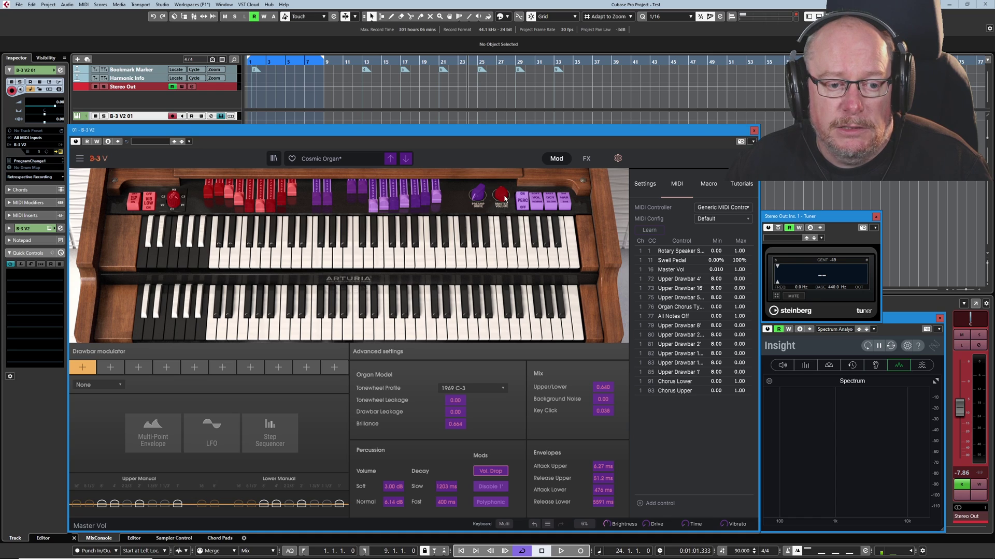
pyautogui.moveTo(502, 194)
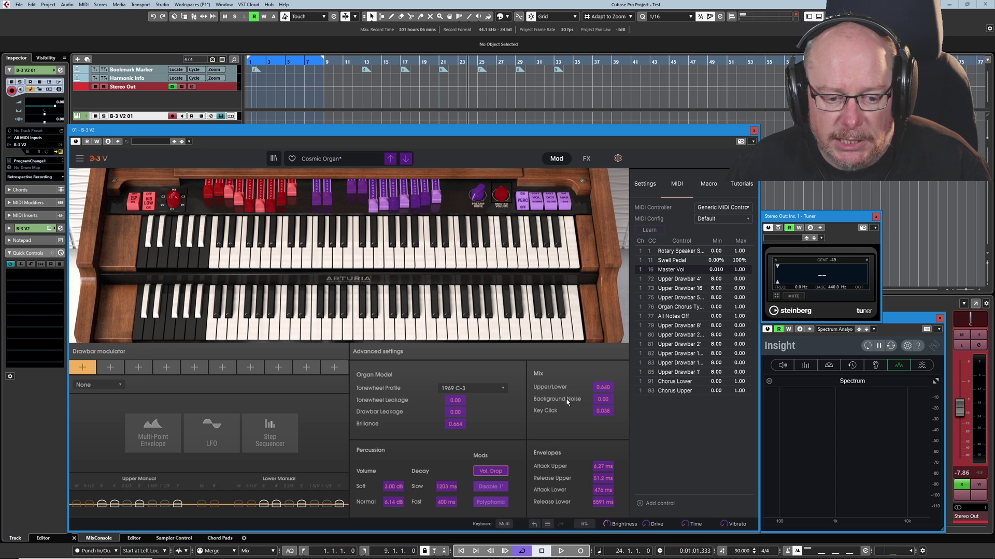
pyautogui.click(603, 399)
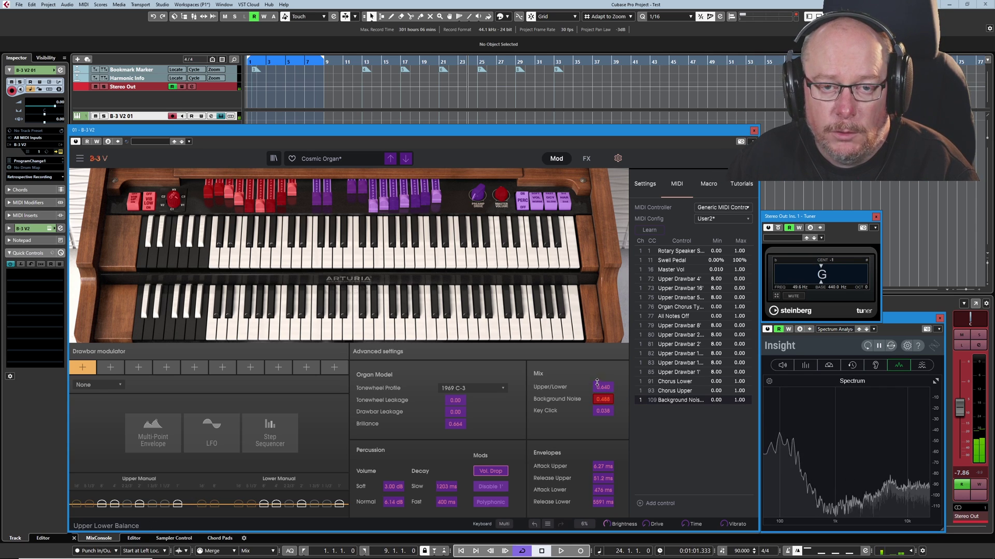
# Turn off MIDI learn and keep the Background Noise mapping set to Absolute
pyautogui.click(650, 231)
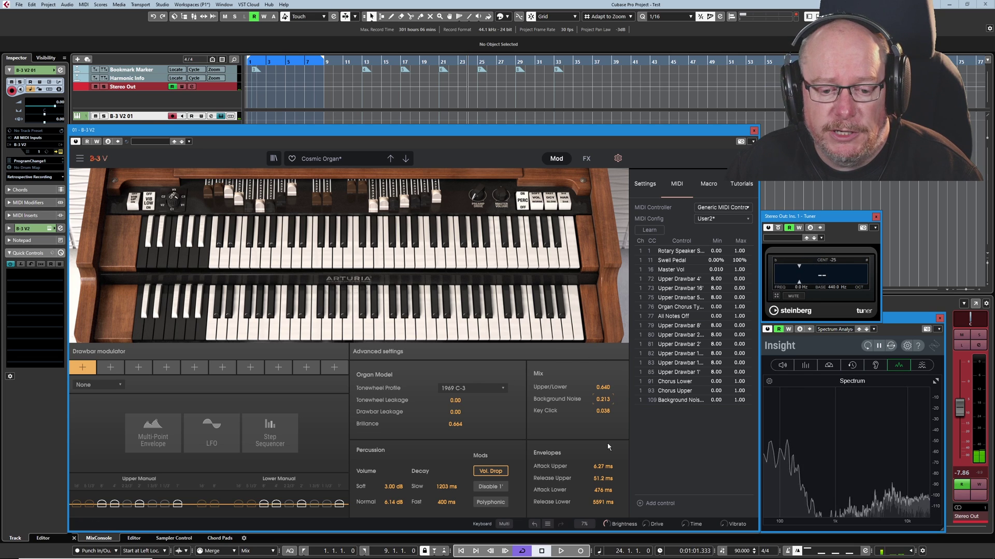
pyautogui.rightClick(672, 402)
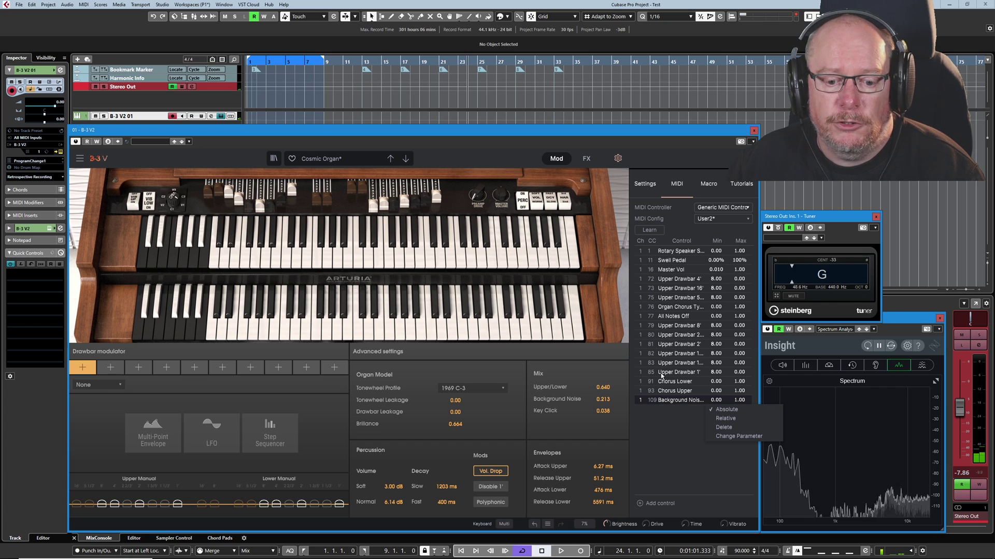
pyautogui.click(724, 419)
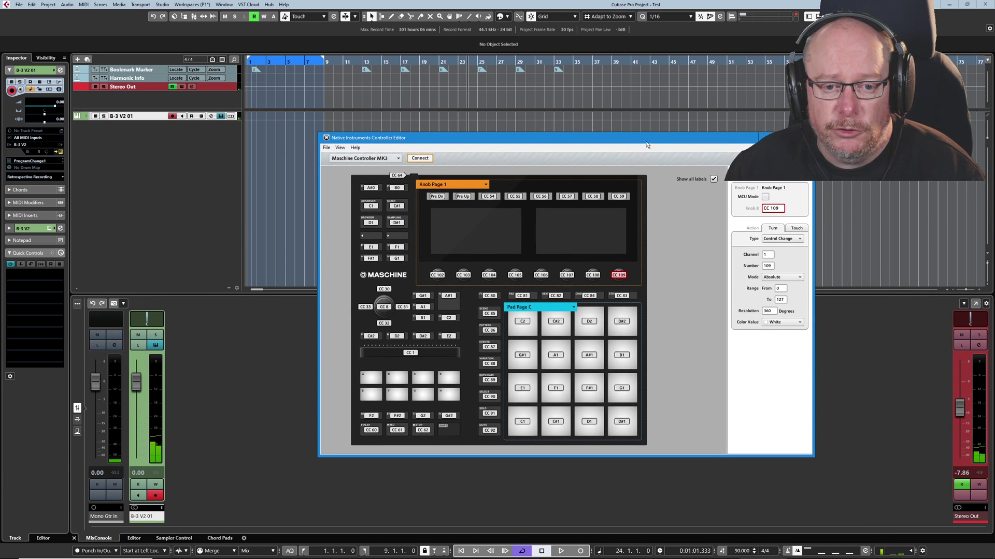
# Set the CC 109 knob to Relative (Offset) mode in the Controller Editor and close it
pyautogui.moveTo(646, 143); pyautogui.dragTo(530, 162)
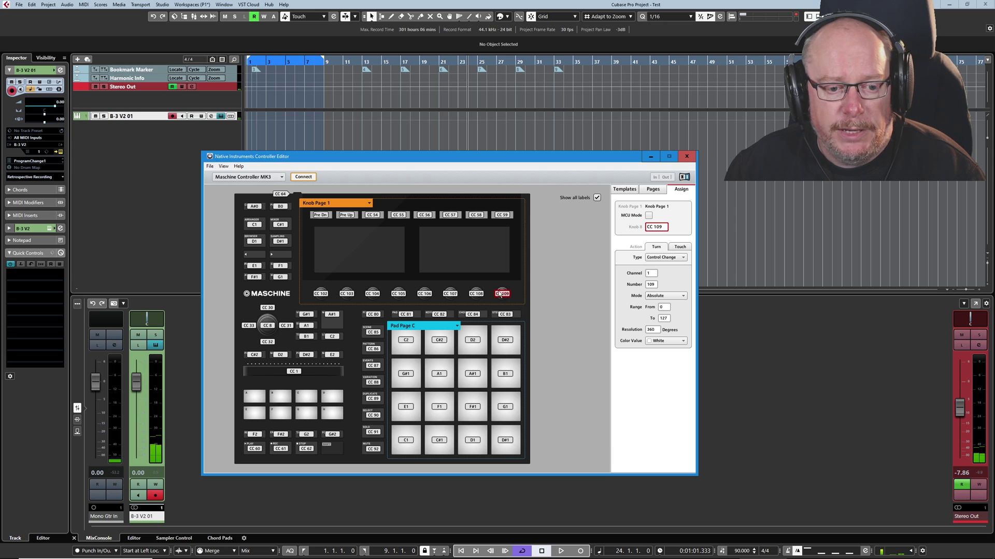
pyautogui.click(654, 298)
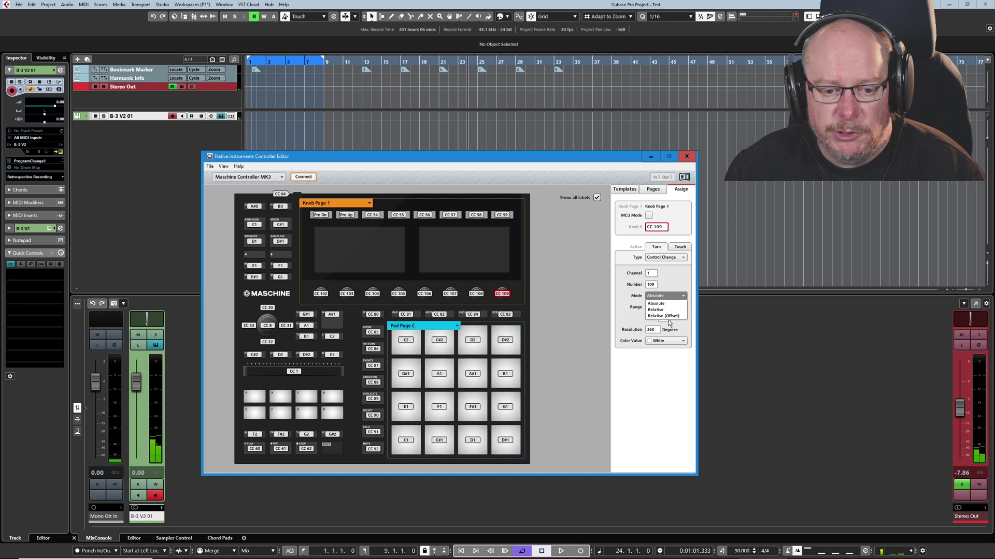
pyautogui.click(661, 316)
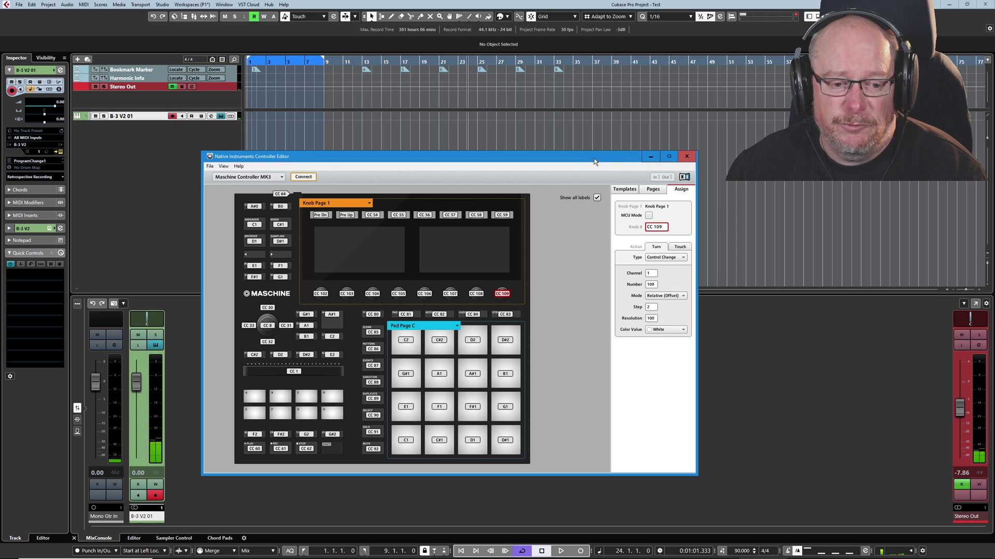
pyautogui.click(650, 157)
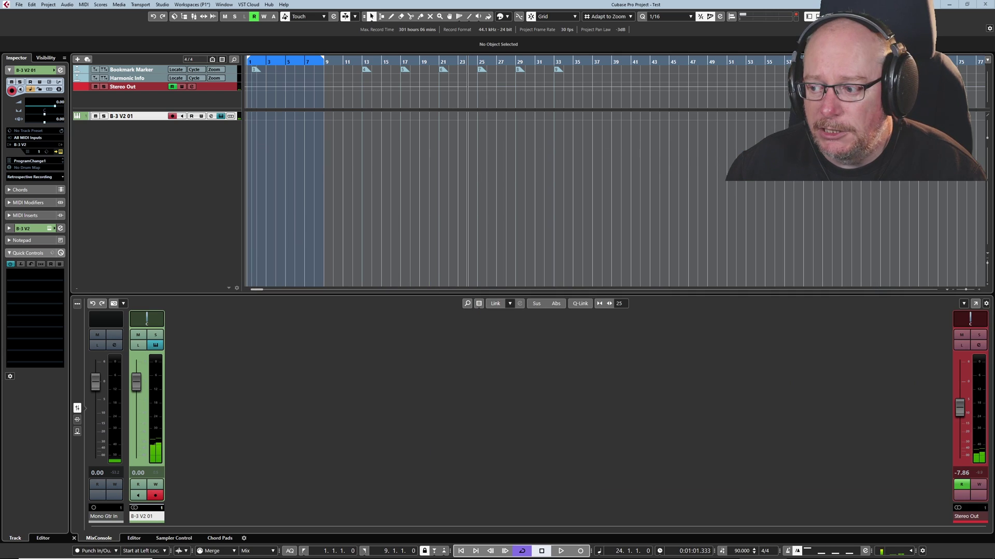
# Bring B-3 V back and test the CC 109 mapping by moving Background Noise
pyautogui.click(548, 382)
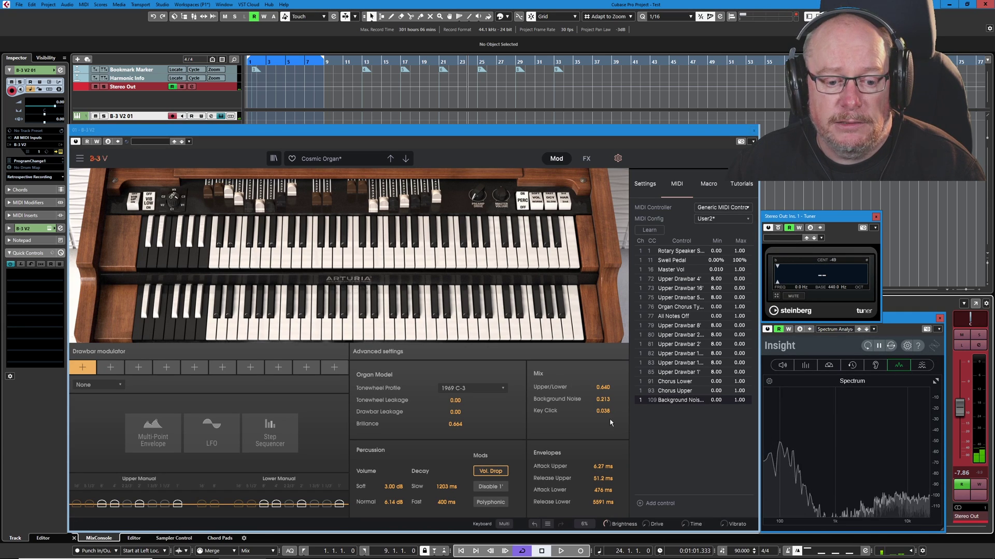
pyautogui.moveTo(604, 400); pyautogui.dragTo(603, 342)
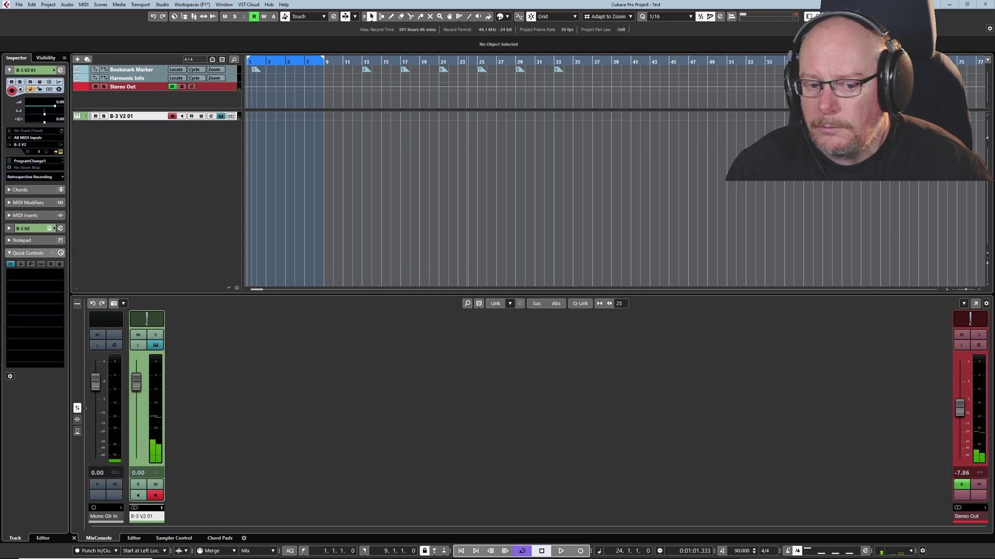
# Return the CC 109 knob to Absolute mode in the Controller Editor, then close it
pyautogui.hotkey('alt', 'Tab')
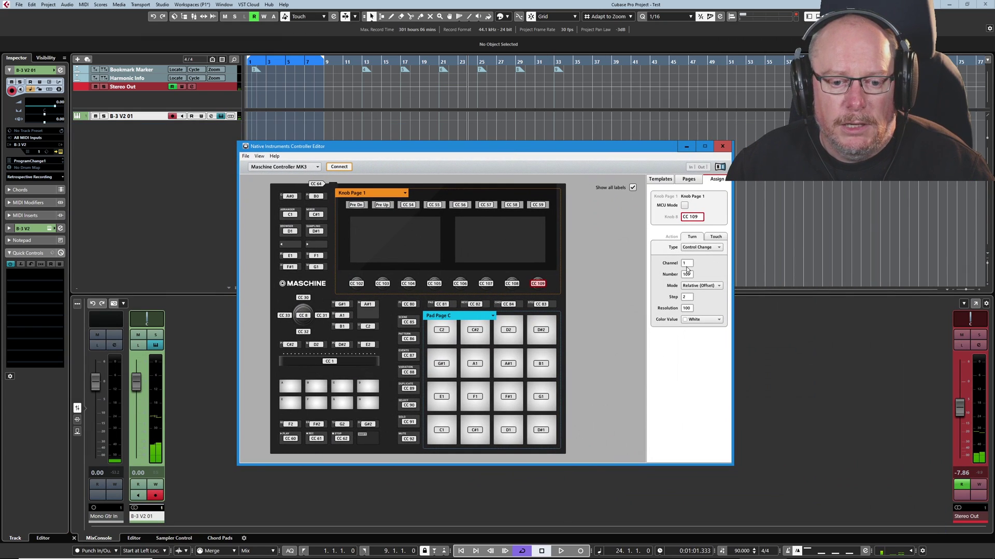
pyautogui.click(697, 291)
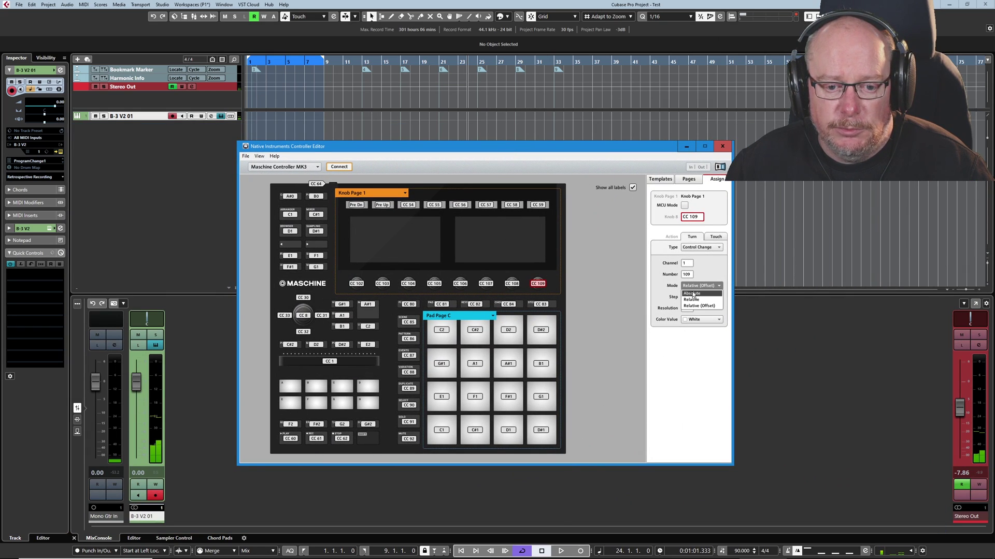
pyautogui.click(693, 294)
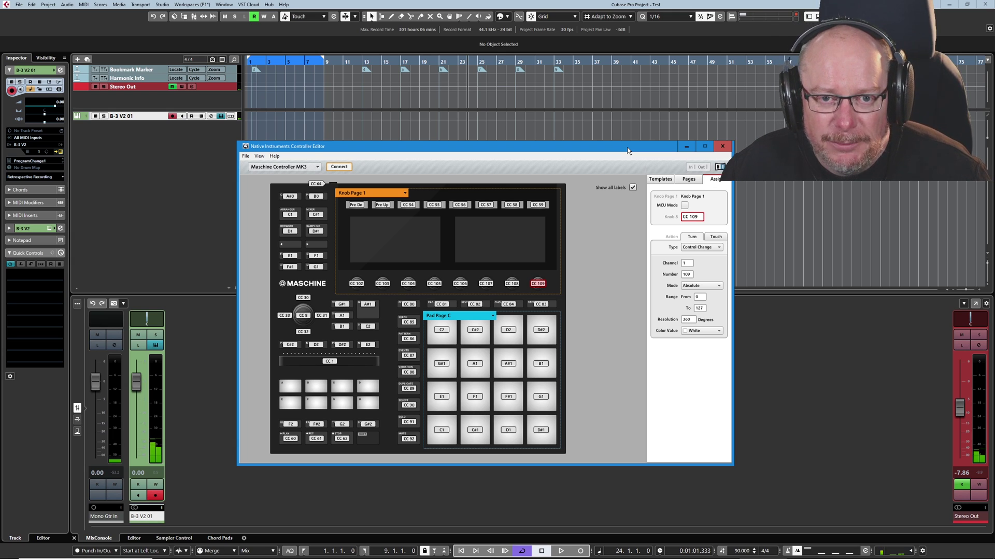
pyautogui.moveTo(627, 150); pyautogui.dragTo(610, 149)
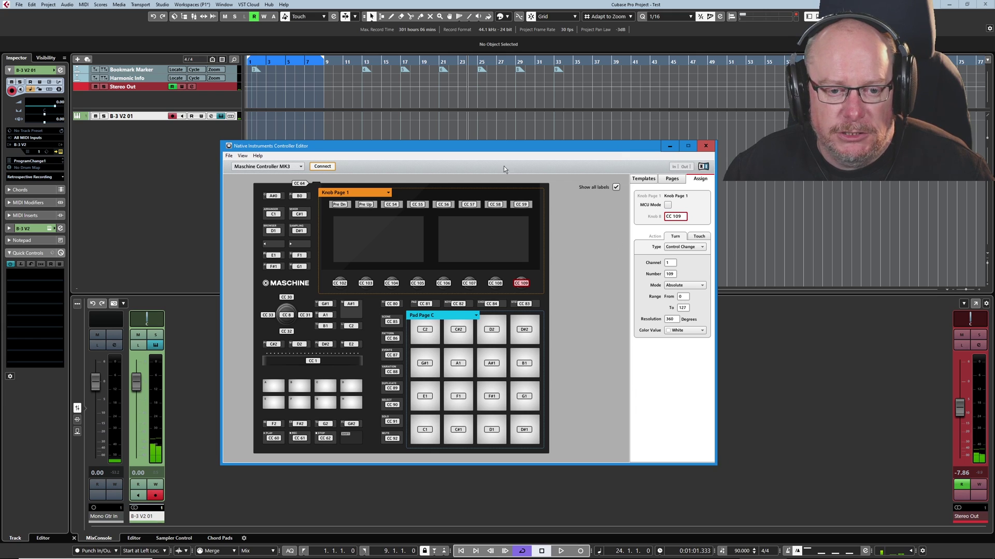
pyautogui.click(706, 145)
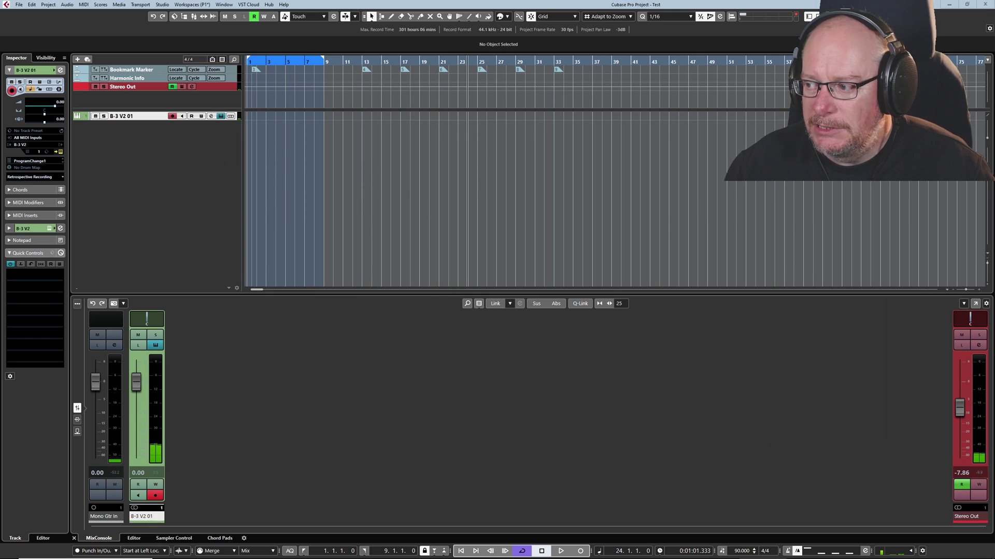
# Bring B-3 V forward and turn Background Noise down to 0.00
pyautogui.click(501, 351)
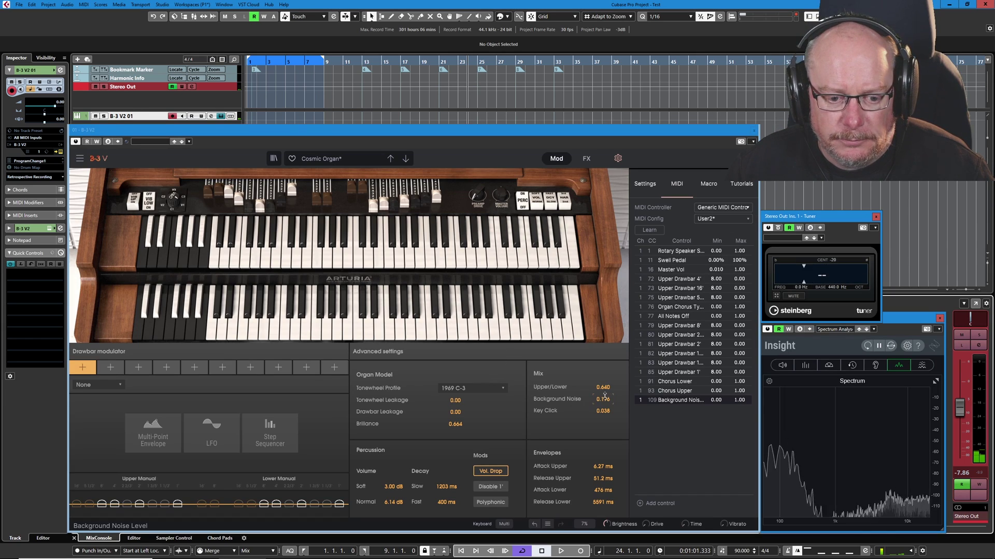
pyautogui.moveTo(603, 399); pyautogui.dragTo(594, 408)
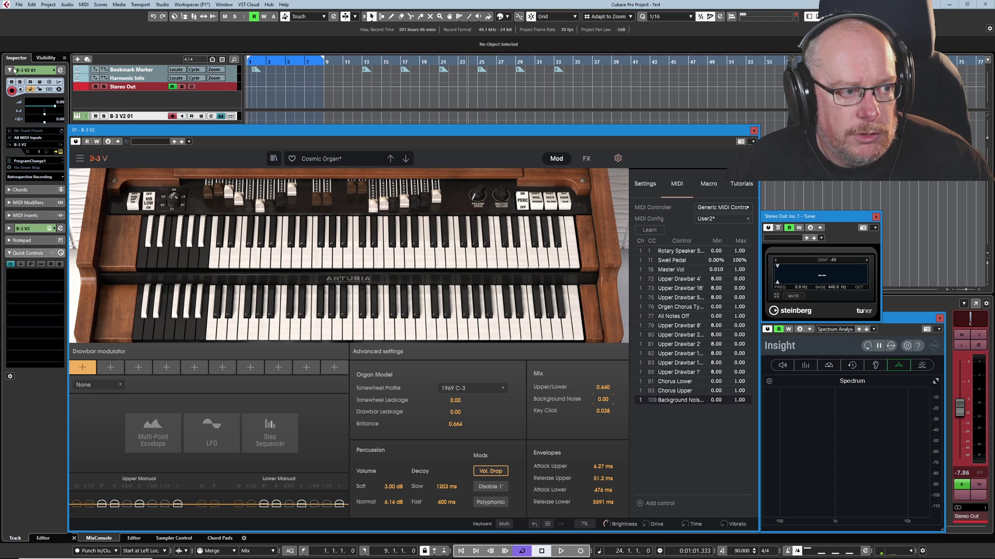
# Link Quick Control 1 to Key Click and cap the Background Noise mapping maximum at 0.300
pyautogui.click(20, 265)
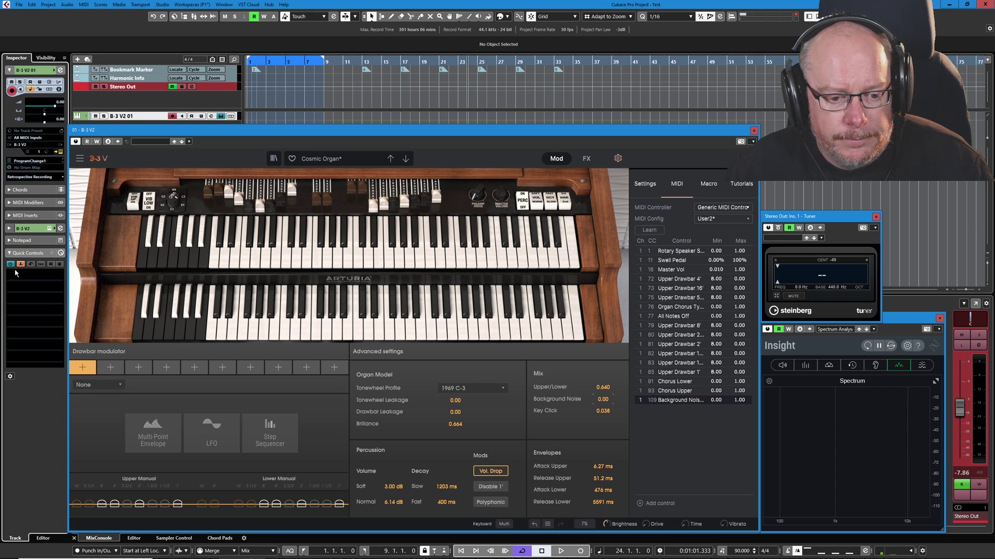
pyautogui.click(19, 275)
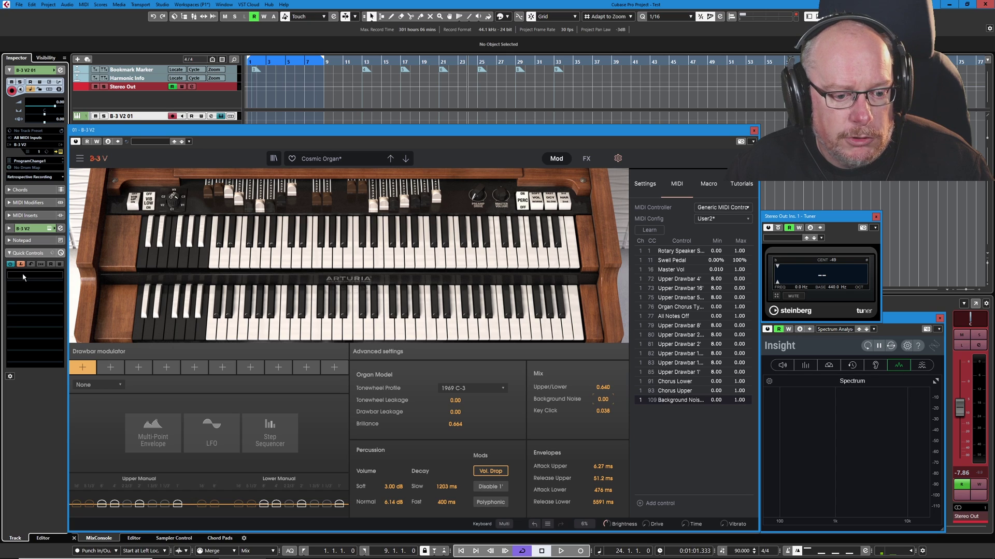
pyautogui.moveTo(603, 411); pyautogui.dragTo(602, 408)
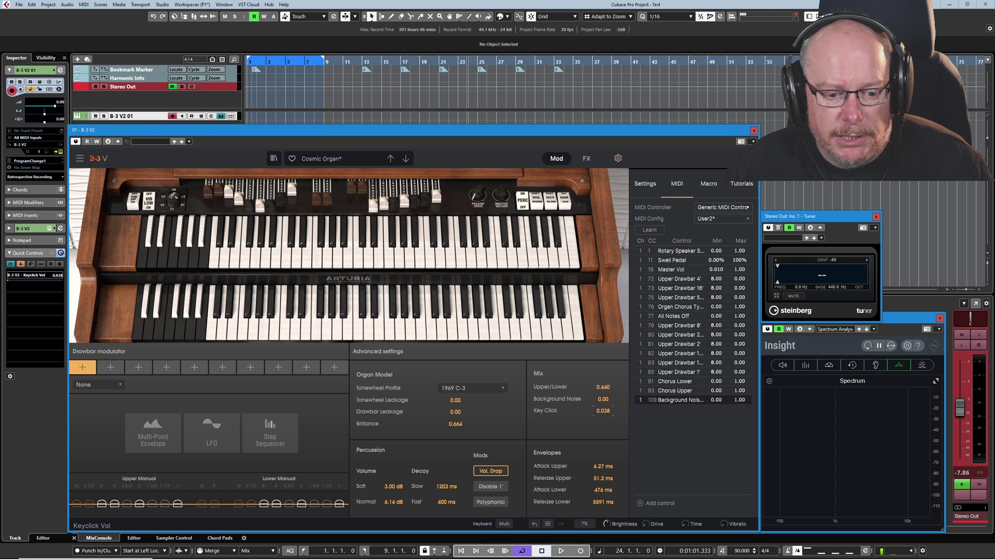
pyautogui.moveTo(21, 280); pyautogui.dragTo(20, 281)
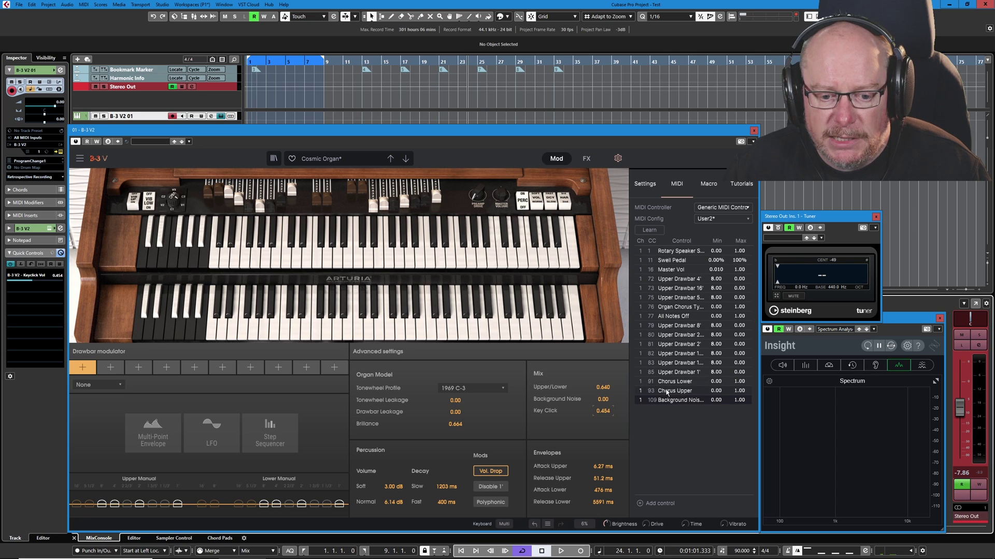
pyautogui.moveTo(736, 398); pyautogui.dragTo(739, 430)
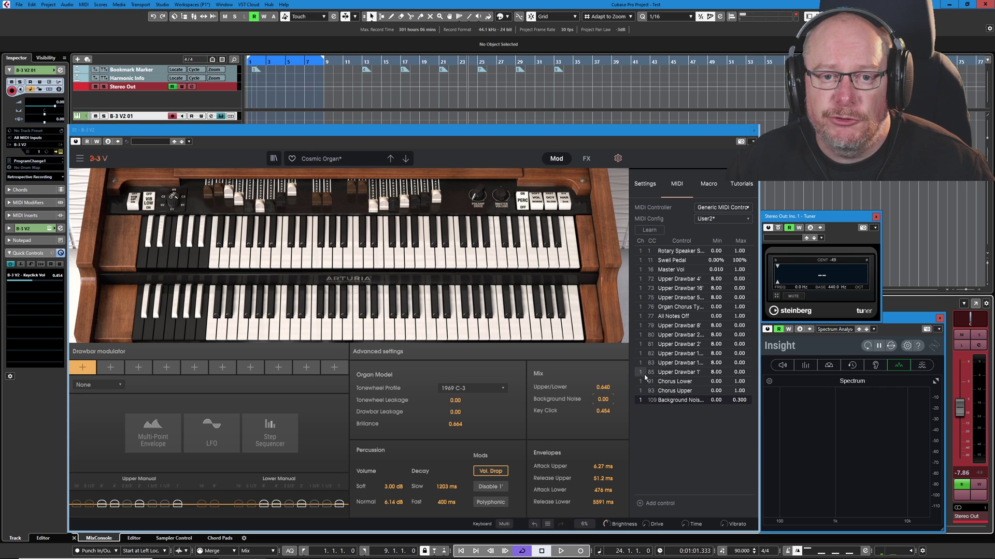
# Start MIDI learn and assign Upper Drawbar 1' to CC 108
pyautogui.click(649, 230)
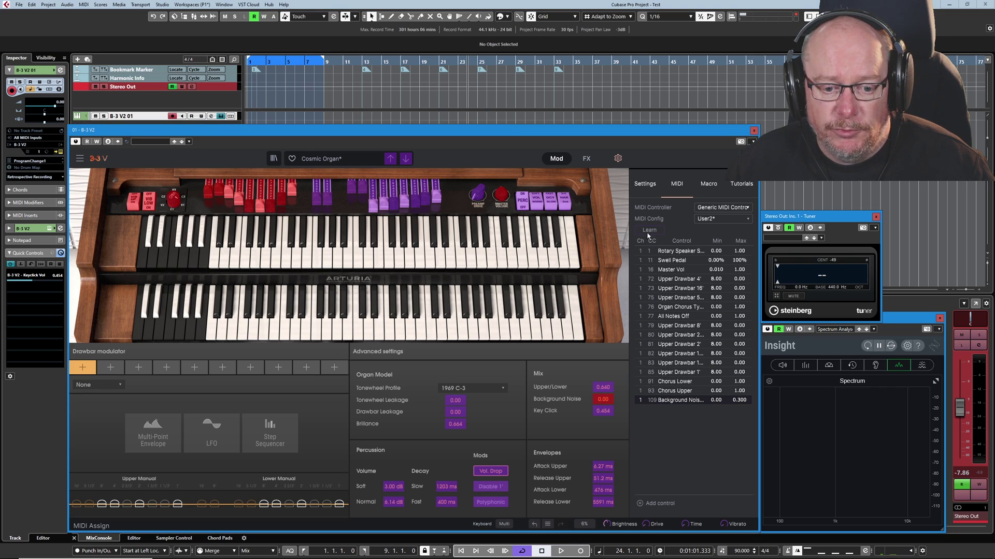
pyautogui.click(666, 375)
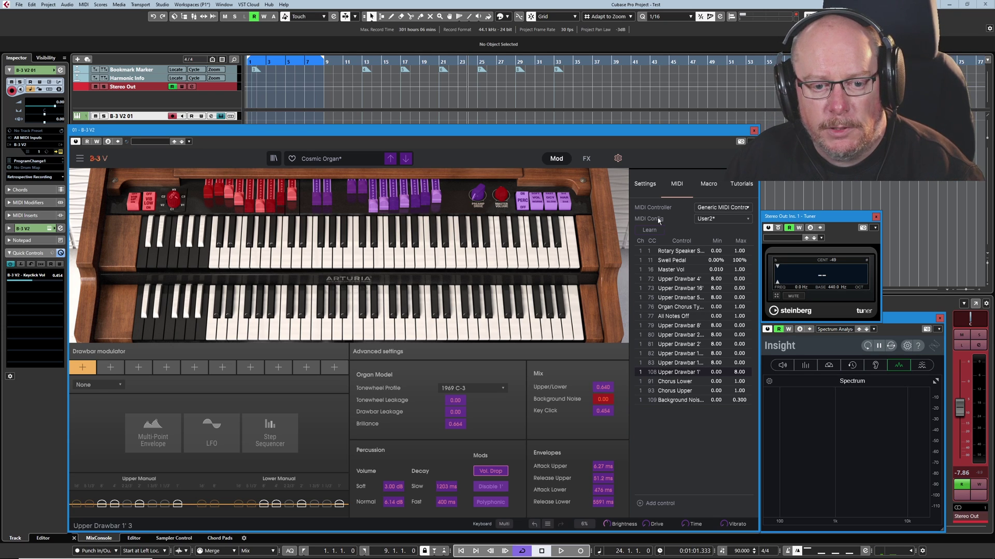
# Turn off MIDI learn and delete the CC 108 Upper Drawbar 1' mapping
pyautogui.click(649, 230)
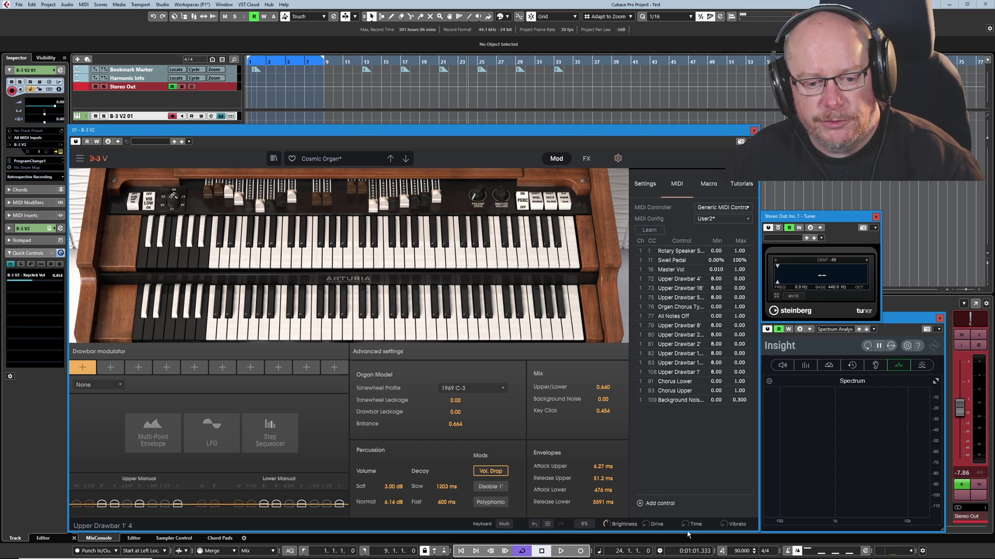
pyautogui.rightClick(675, 377)
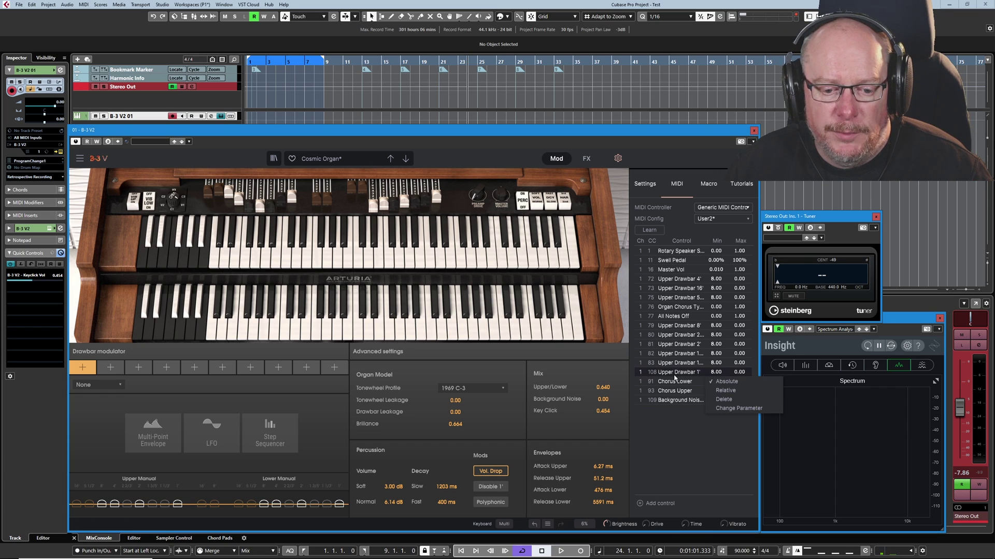
pyautogui.click(723, 399)
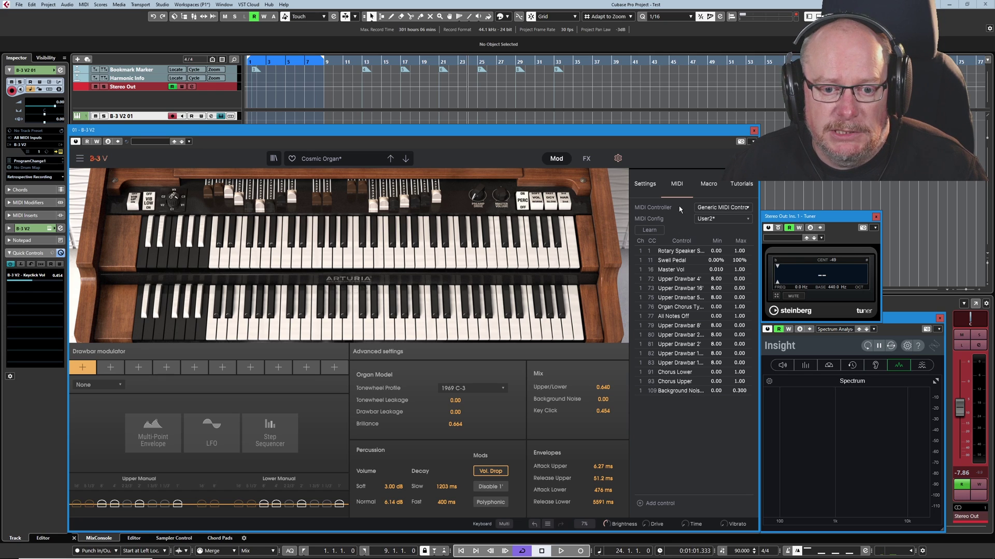
# On the Macro page, rename the first macro from Brightness to 'Bob'
pyautogui.click(708, 186)
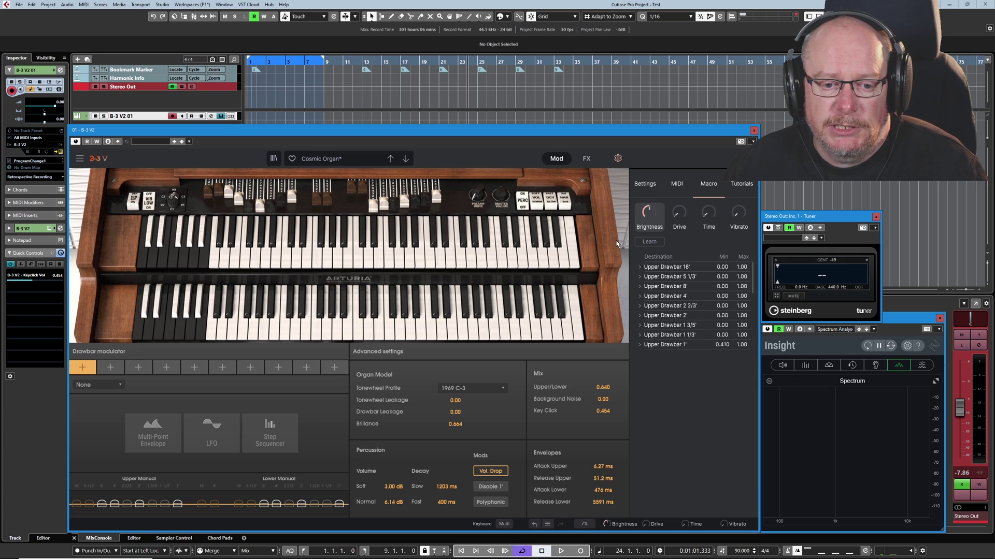
pyautogui.doubleClick(649, 228)
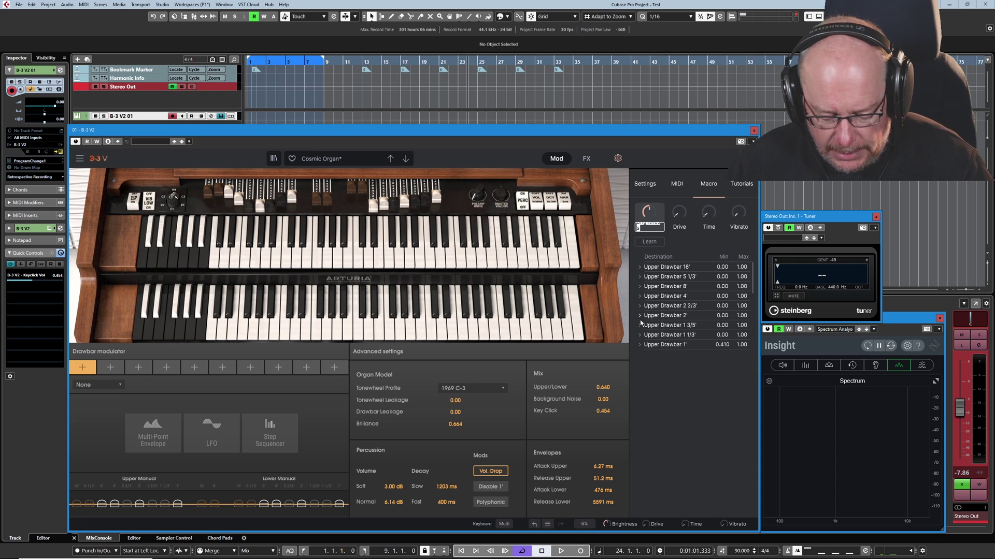
pyautogui.write('Bob')
pyautogui.press('Return')
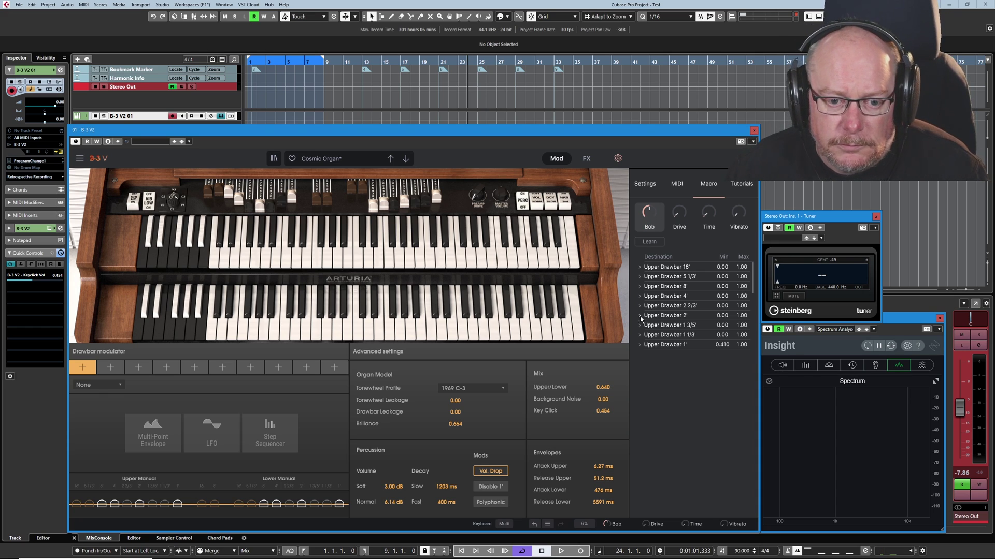
pyautogui.moveTo(654, 213)
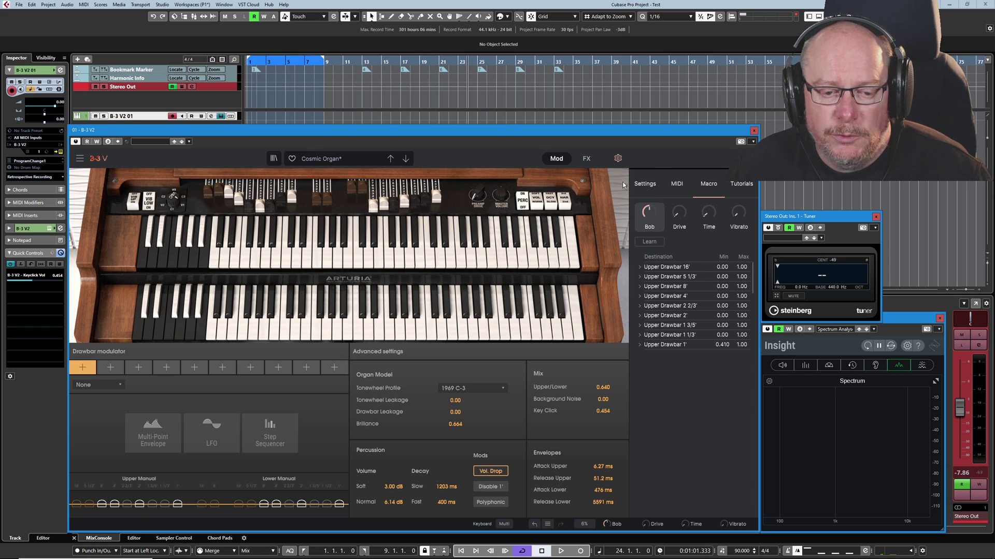
# Test the Bob macro knob and expand the Upper Drawbar 16' curve in the Destination list
pyautogui.moveTo(652, 214)
pyautogui.mouseDown()
pyautogui.moveTo(651, 203)
pyautogui.moveTo(652, 241)
pyautogui.moveTo(648, 210)
pyautogui.mouseUp()
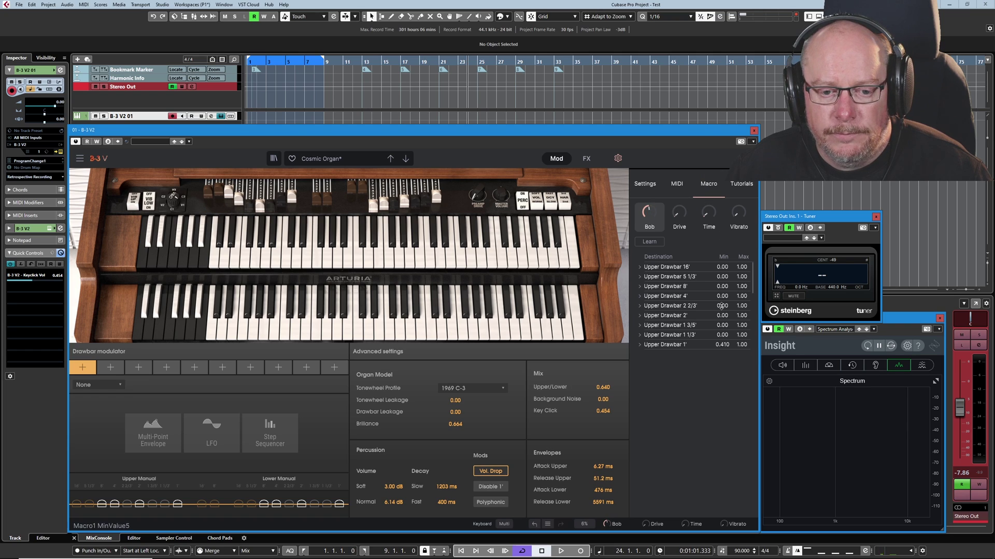
pyautogui.click(640, 268)
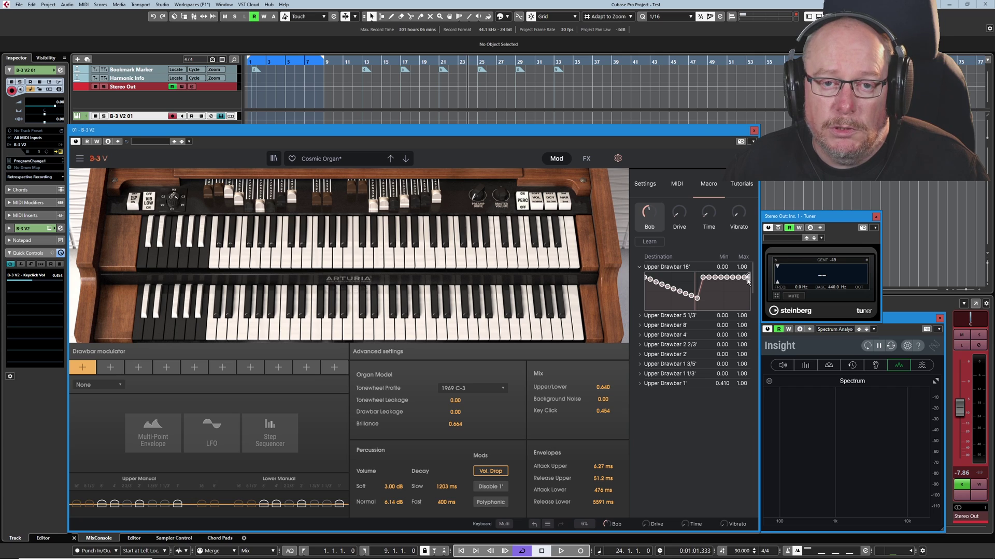
# Expand the 5 1/3', 8', 4', 2 2/3', 2' and 1 3/5' upper drawbar curves, ending on 2'
pyautogui.click(641, 316)
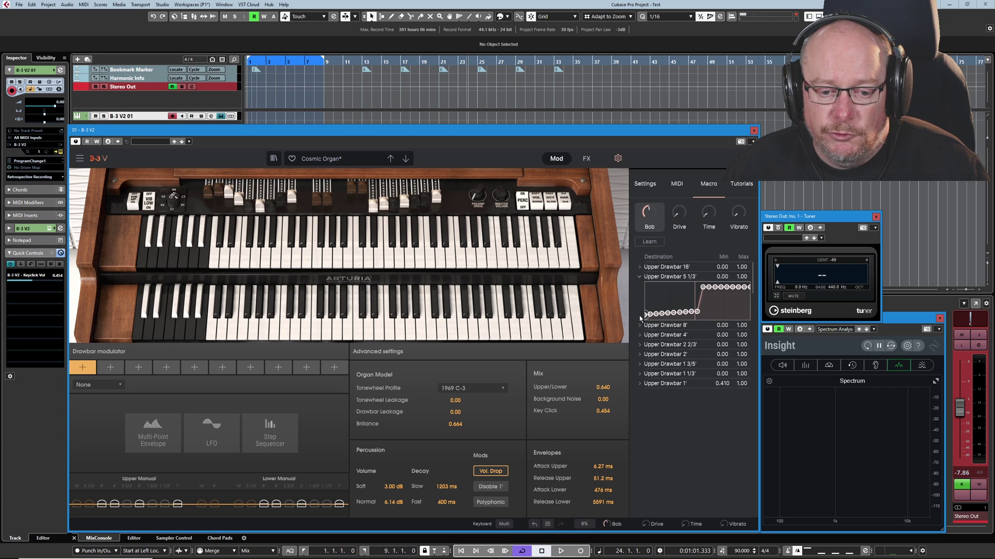
pyautogui.click(639, 325)
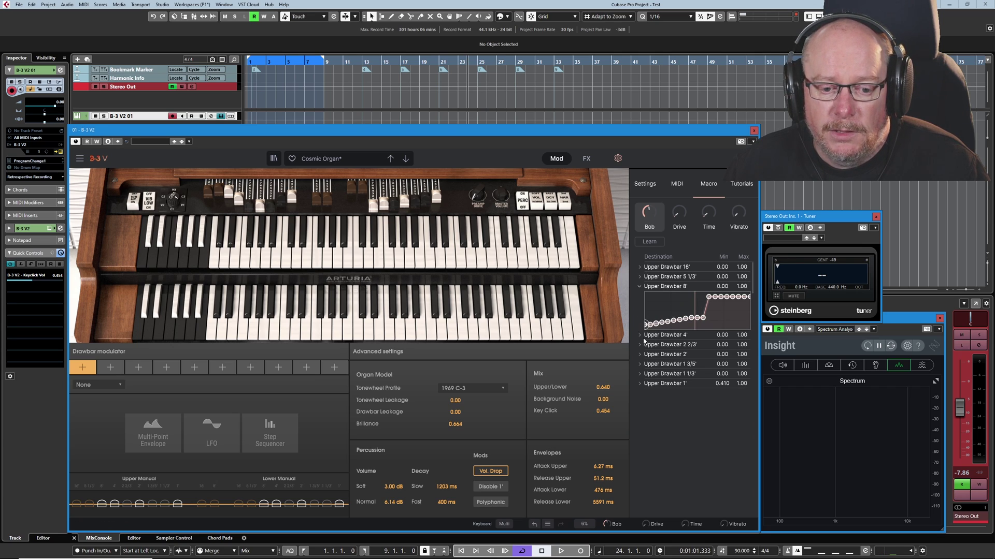
pyautogui.click(639, 334)
pyautogui.click(640, 345)
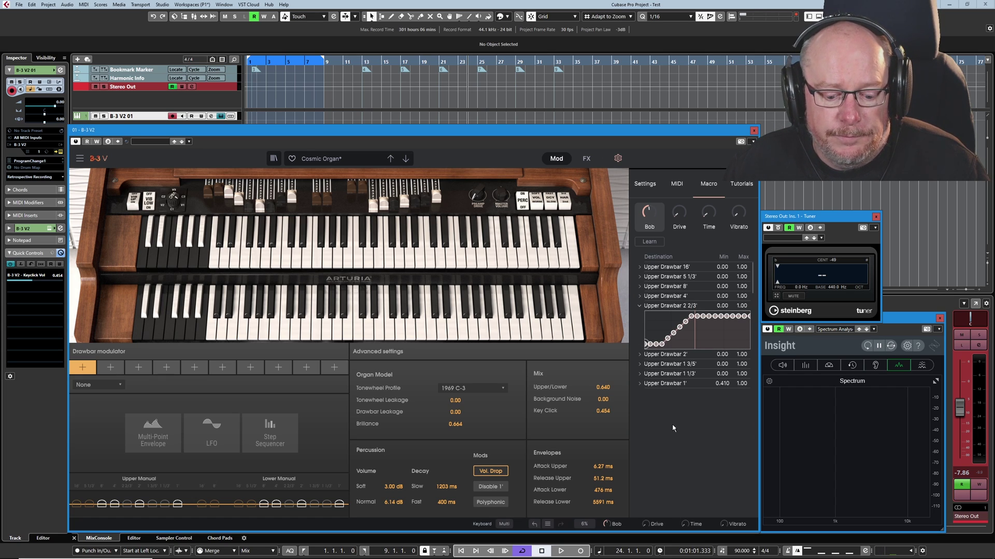
pyautogui.moveTo(649, 219); pyautogui.dragTo(649, 200)
pyautogui.click(641, 356)
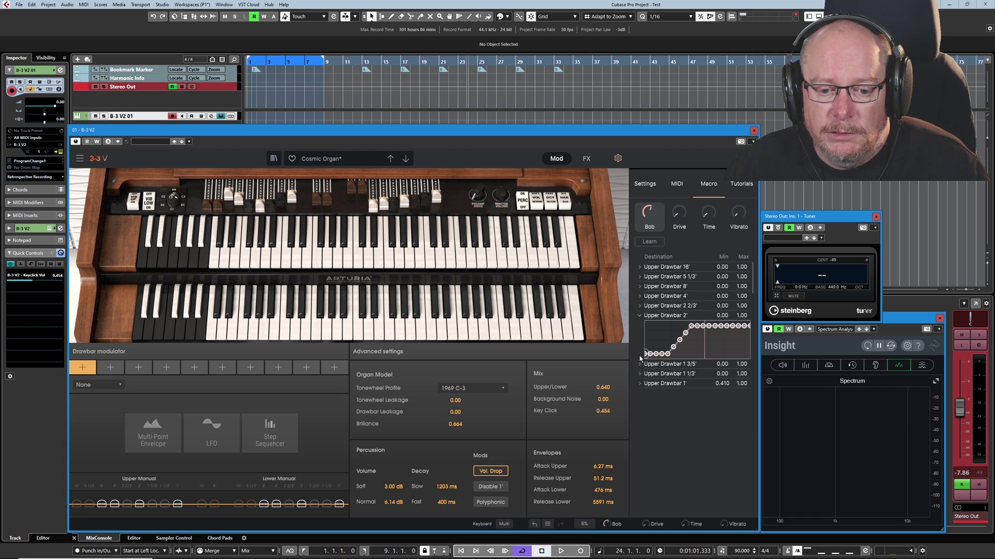
pyautogui.click(639, 365)
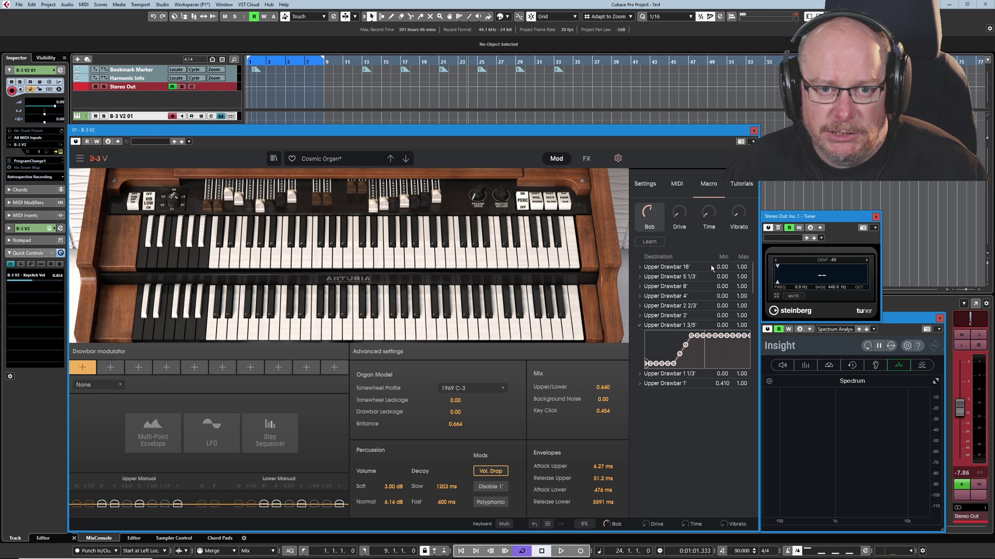
pyautogui.click(709, 316)
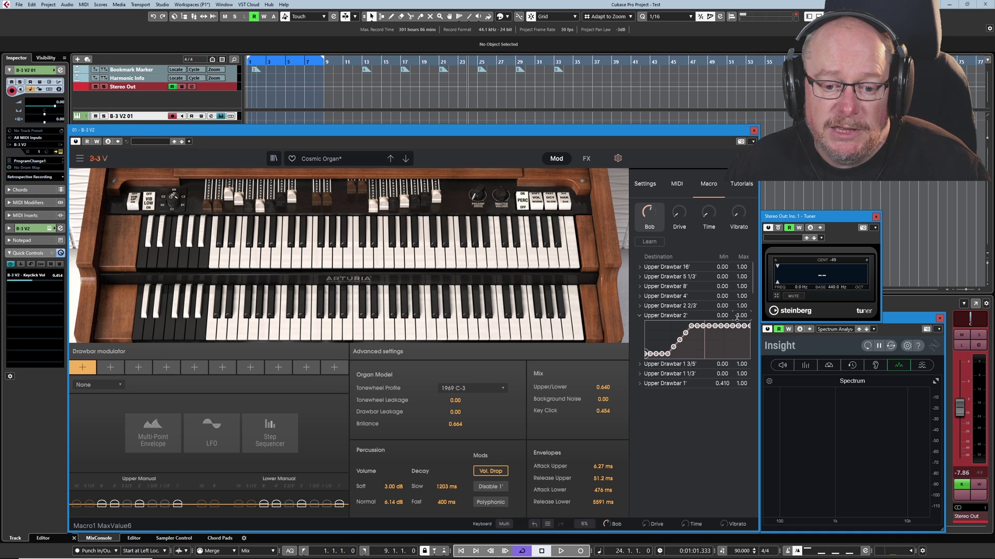
# Halve the Upper Drawbar 2' maximum to about 0.5, then sweep Bob from 0 to 0.280
pyautogui.moveTo(738, 315); pyautogui.dragTo(738, 337)
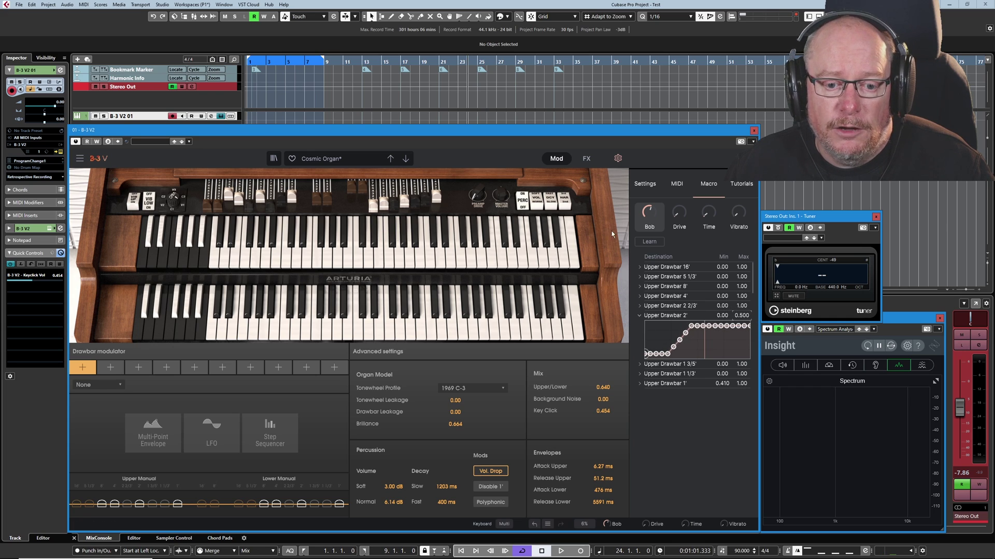
pyautogui.moveTo(646, 212)
pyautogui.moveTo(647, 212); pyautogui.dragTo(646, 249)
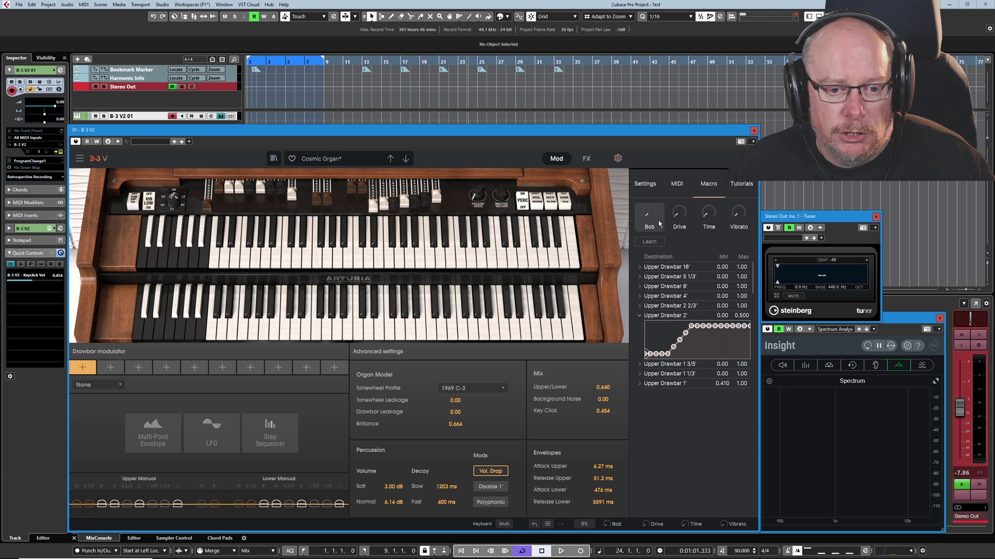
pyautogui.moveTo(261, 191)
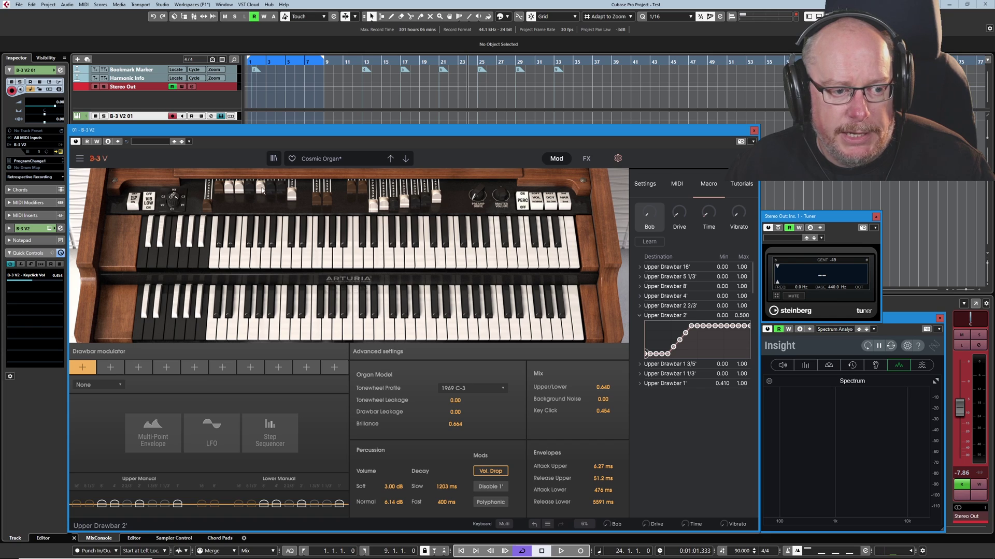
pyautogui.moveTo(646, 215)
pyautogui.mouseDown()
pyautogui.moveTo(646, 163)
pyautogui.moveTo(646, 191)
pyautogui.mouseUp()
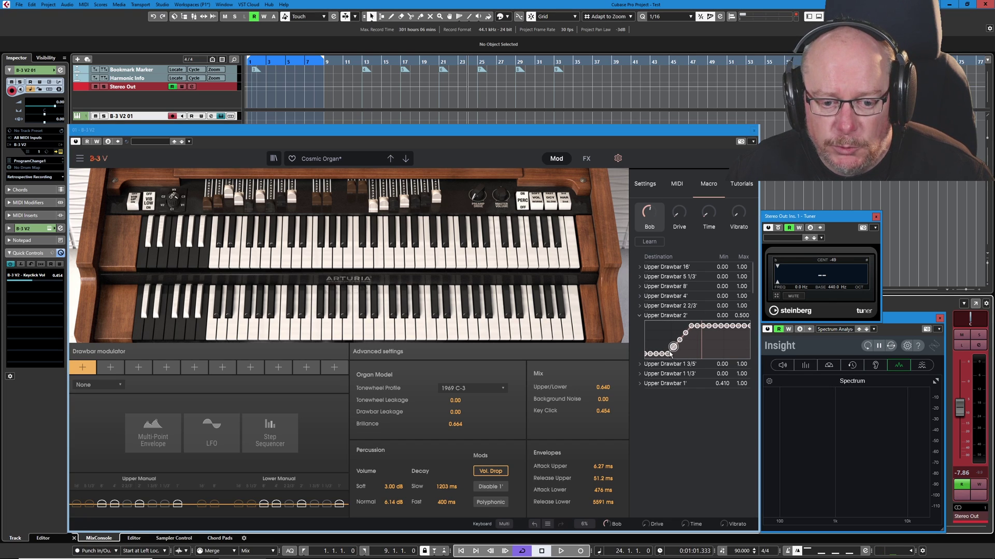
# Drag existing Upper Drawbar 2' curve points upward, lifting its lower-left section
pyautogui.moveTo(673, 349); pyautogui.dragTo(711, 338)
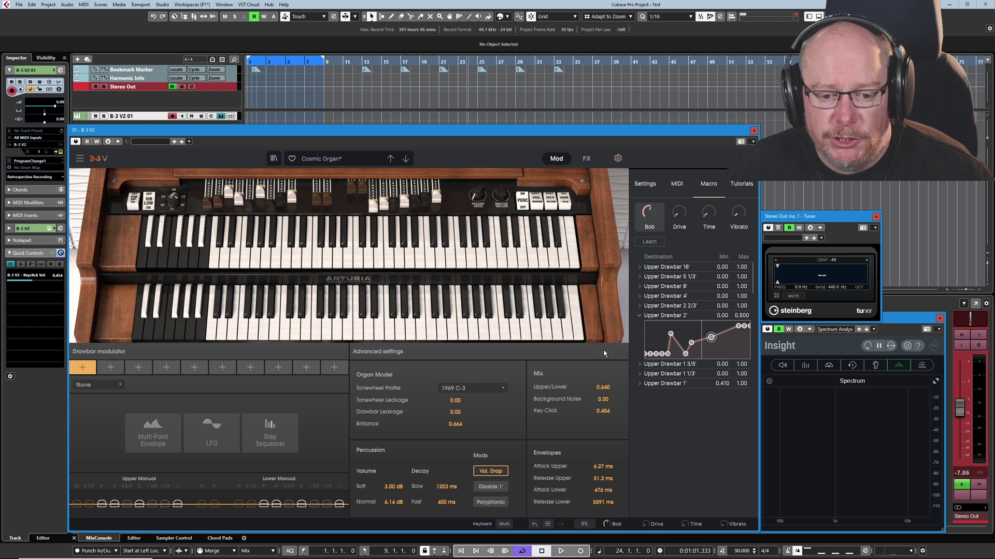
pyautogui.click(687, 354)
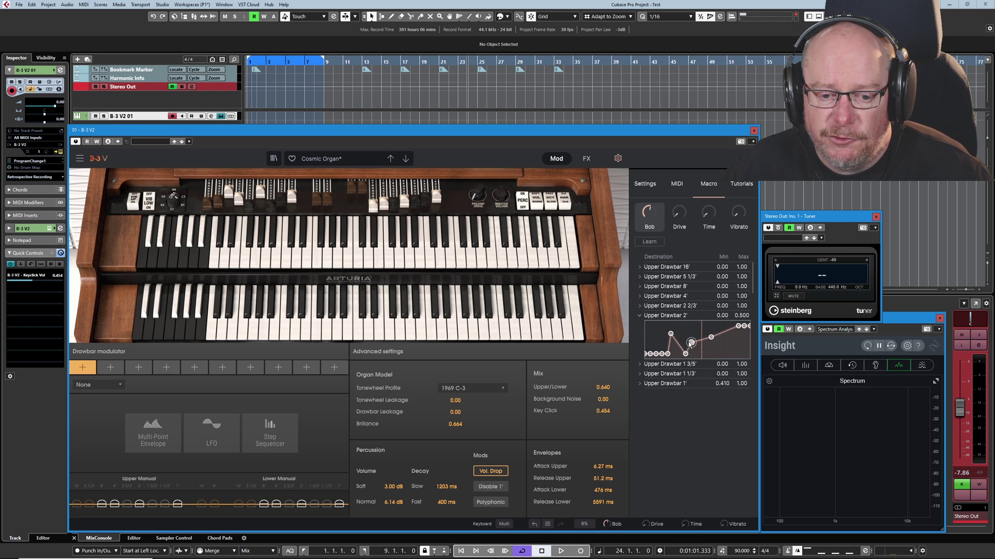
pyautogui.moveTo(691, 343); pyautogui.dragTo(653, 340)
pyautogui.moveTo(659, 354); pyautogui.dragTo(659, 326)
# Add many points to the Upper Drawbar 2' curve into a zigzag, then collapse its editor
pyautogui.click(682, 338)
pyautogui.click(689, 346)
pyautogui.click(698, 345)
pyautogui.click(723, 350)
pyautogui.click(732, 339)
pyautogui.click(743, 342)
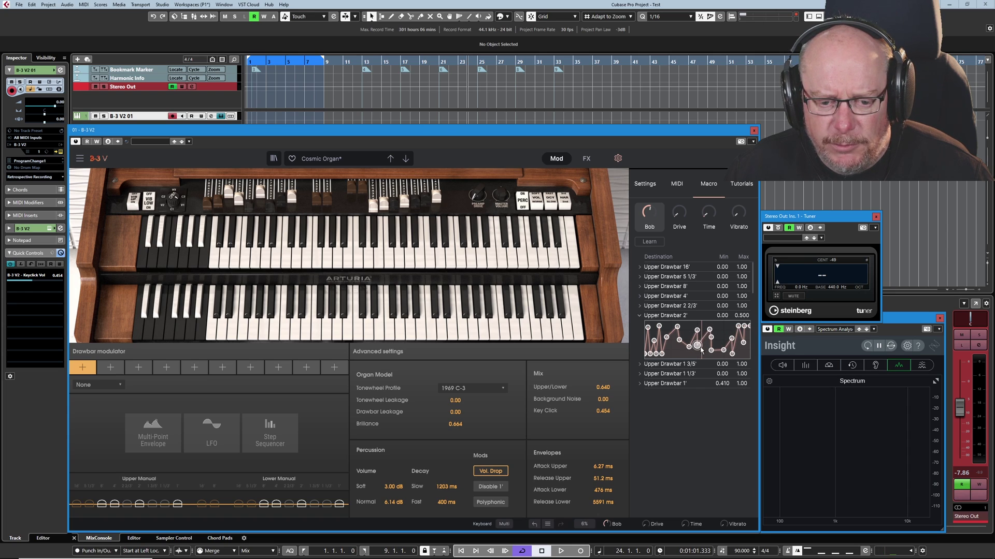
pyautogui.click(705, 344)
pyautogui.moveTo(711, 338); pyautogui.dragTo(710, 329)
pyautogui.click(711, 351)
pyautogui.click(694, 314)
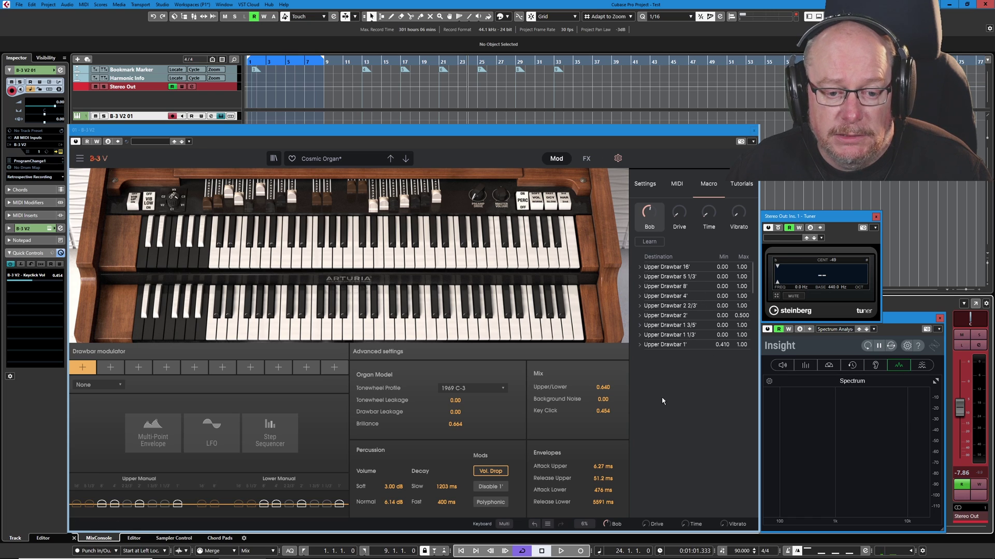
# Learn Lower Drawbars 8', 4' and 2 2/3' as Bob destinations (max 0.750, 0.750, 0.875)
pyautogui.click(651, 243)
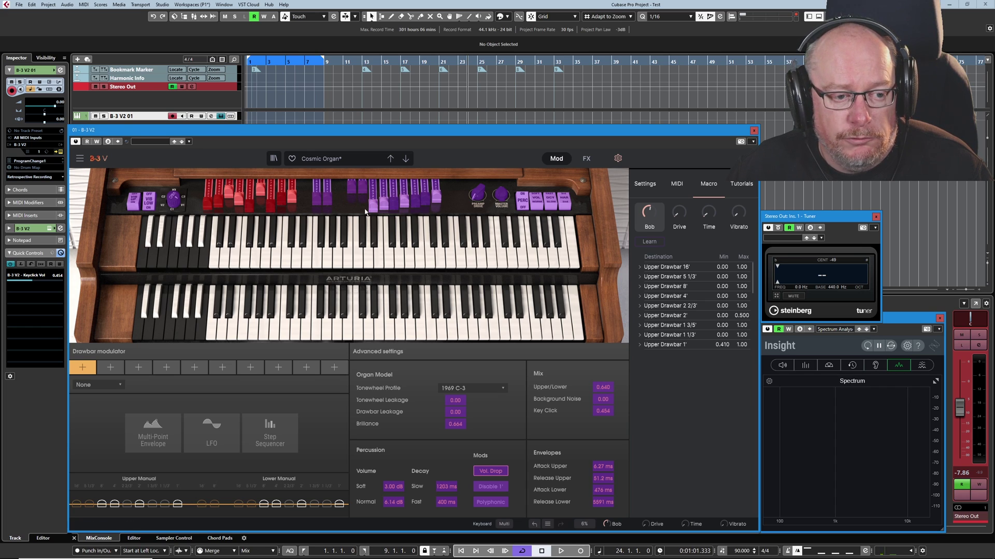
pyautogui.click(370, 209)
pyautogui.click(649, 242)
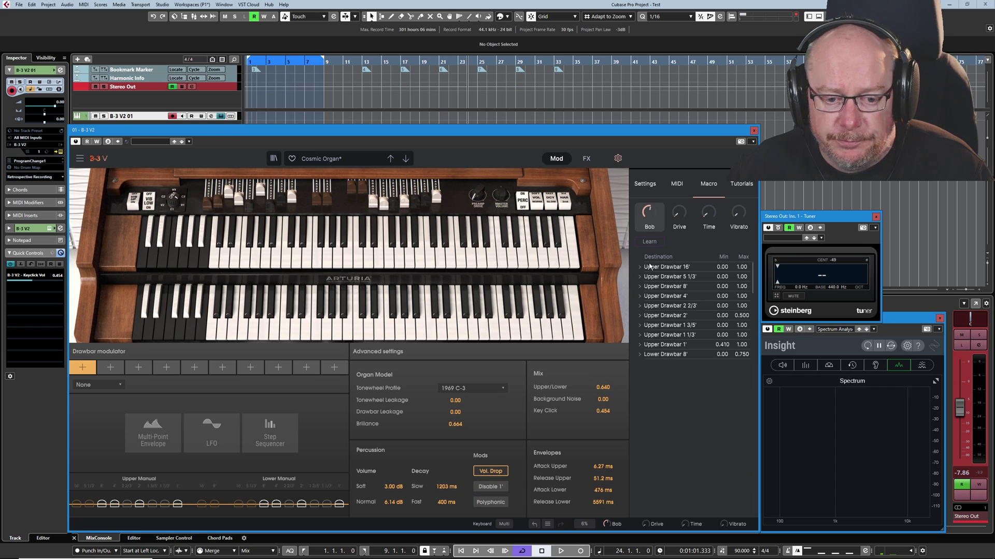
pyautogui.click(651, 241)
pyautogui.click(383, 205)
pyautogui.click(649, 241)
pyautogui.click(649, 242)
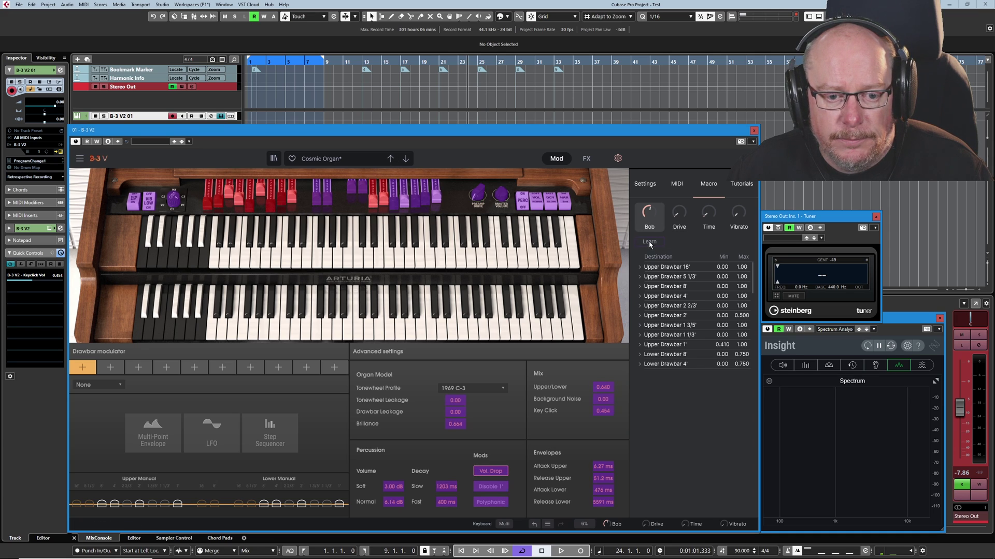
pyautogui.click(394, 204)
pyautogui.click(649, 241)
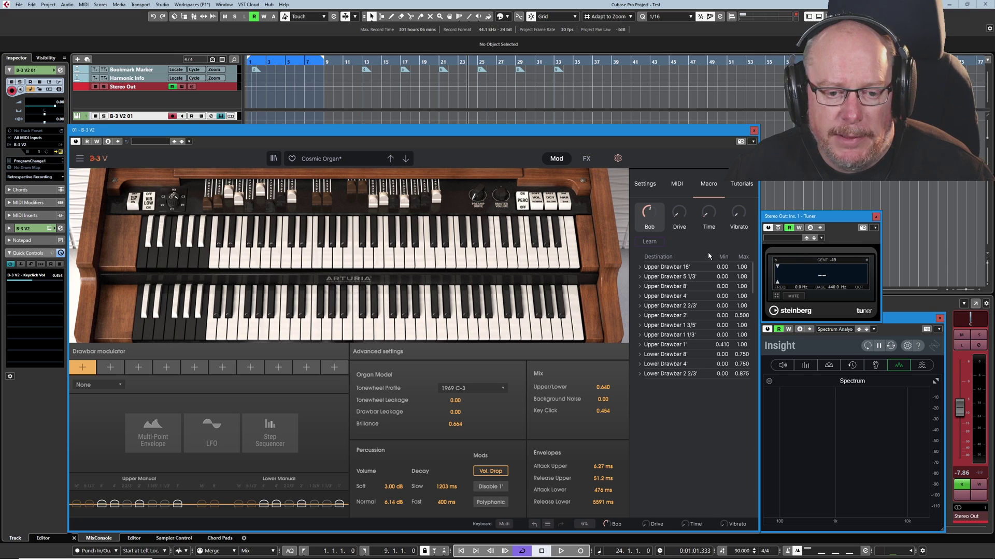
# Assign the Bob macro to MIDI CC 107 on channel 1 via MIDI Learn
pyautogui.click(679, 185)
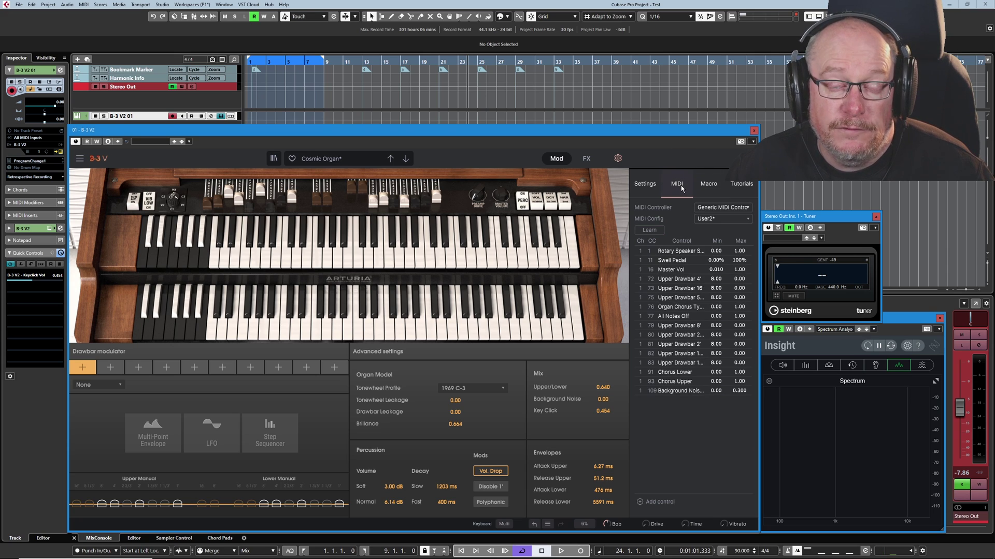
pyautogui.click(651, 229)
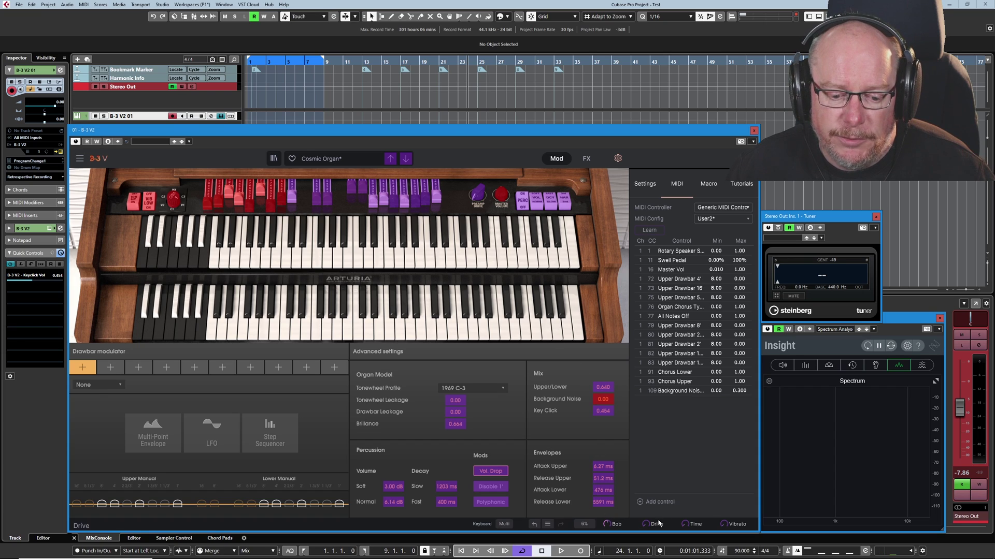
pyautogui.click(607, 525)
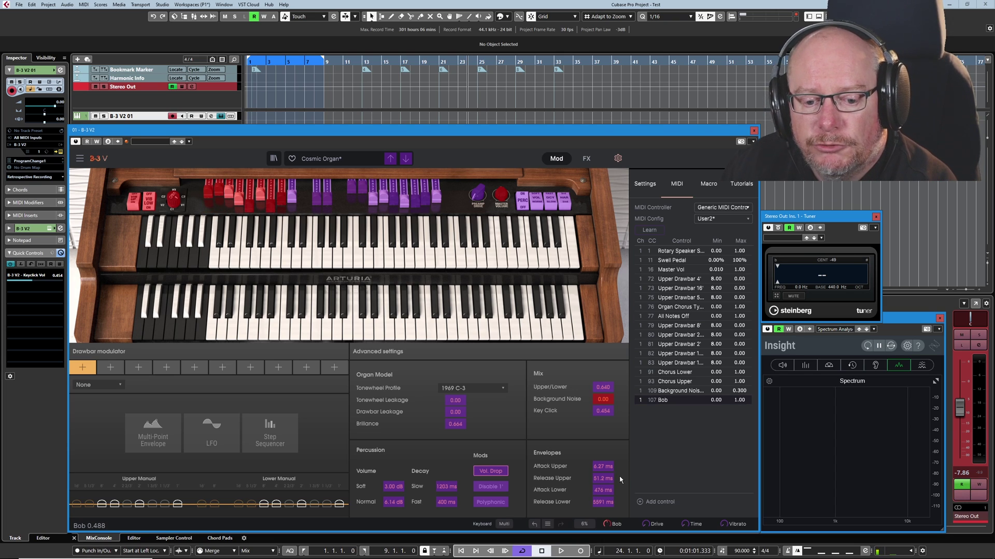
pyautogui.click(649, 230)
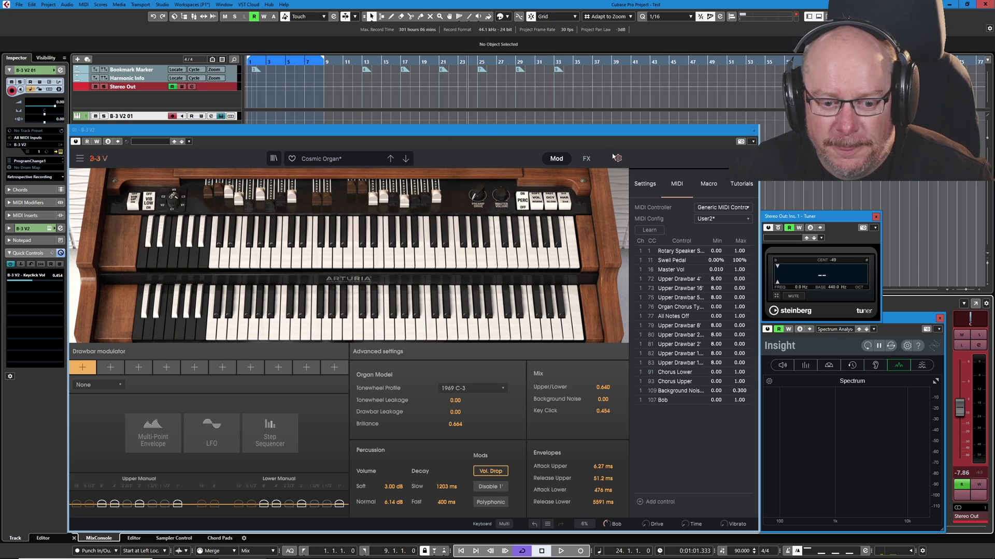
# Raise Drive to about 0.596 and Time to lengthen attacks to 148 ms upper, 861 ms lower
pyautogui.click(708, 183)
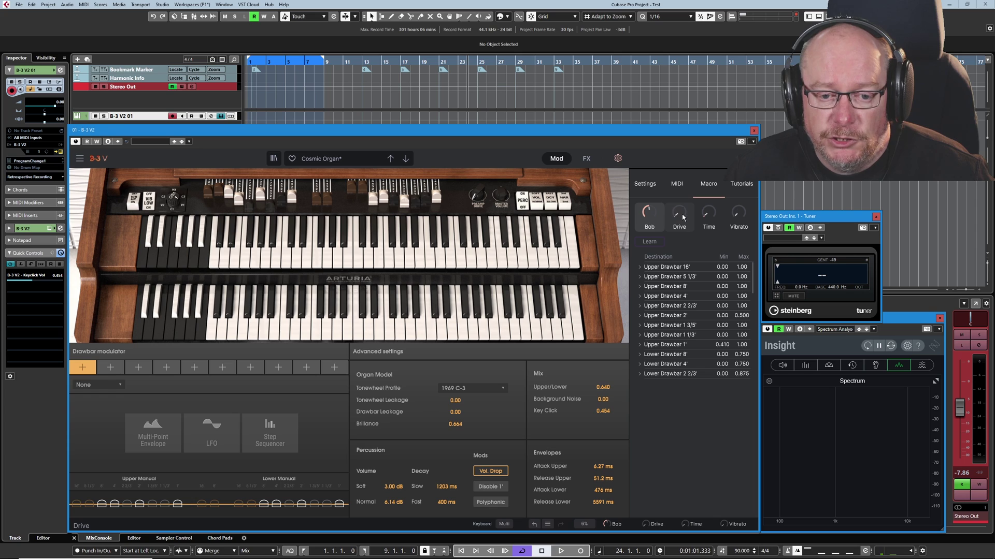
pyautogui.moveTo(681, 215)
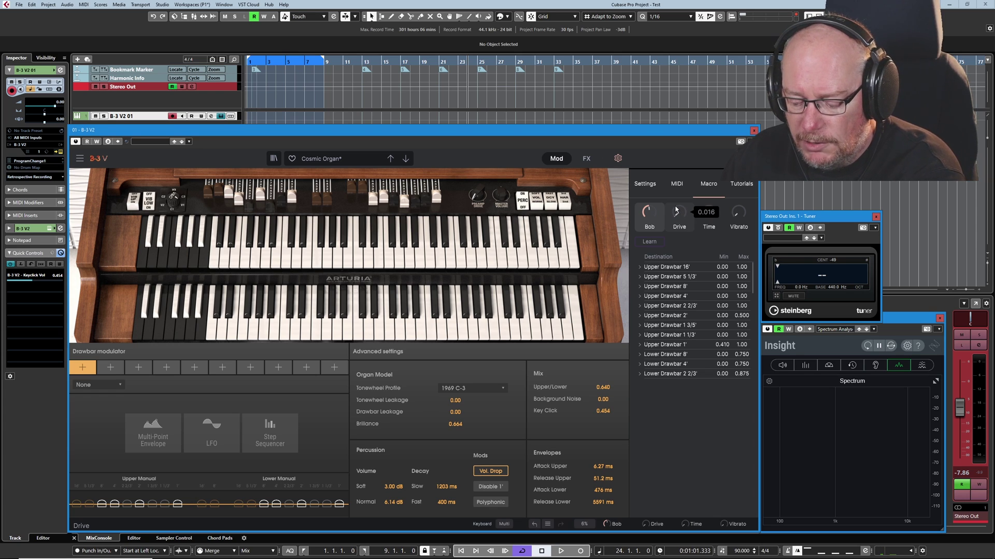
pyautogui.moveTo(676, 210); pyautogui.dragTo(676, 165)
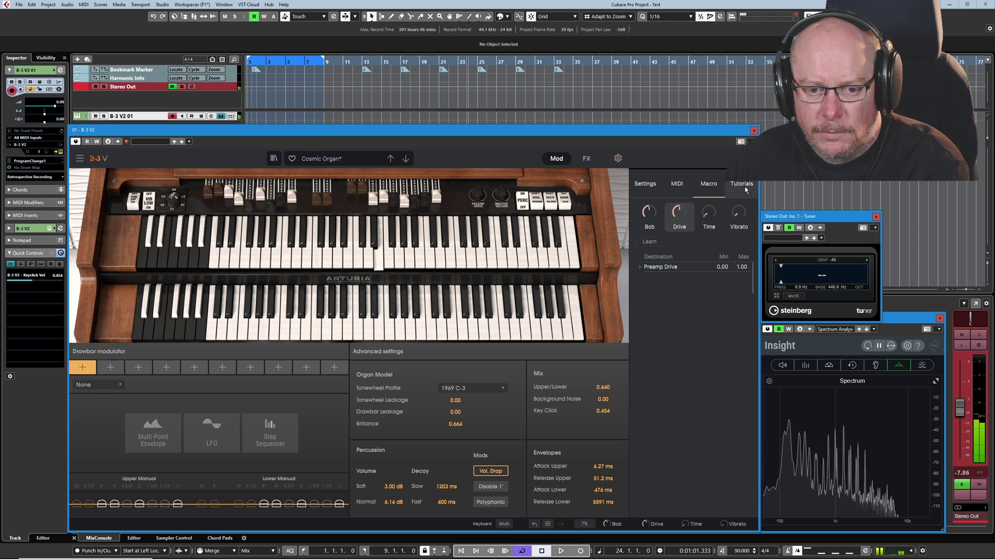
pyautogui.moveTo(710, 217); pyautogui.dragTo(711, 216)
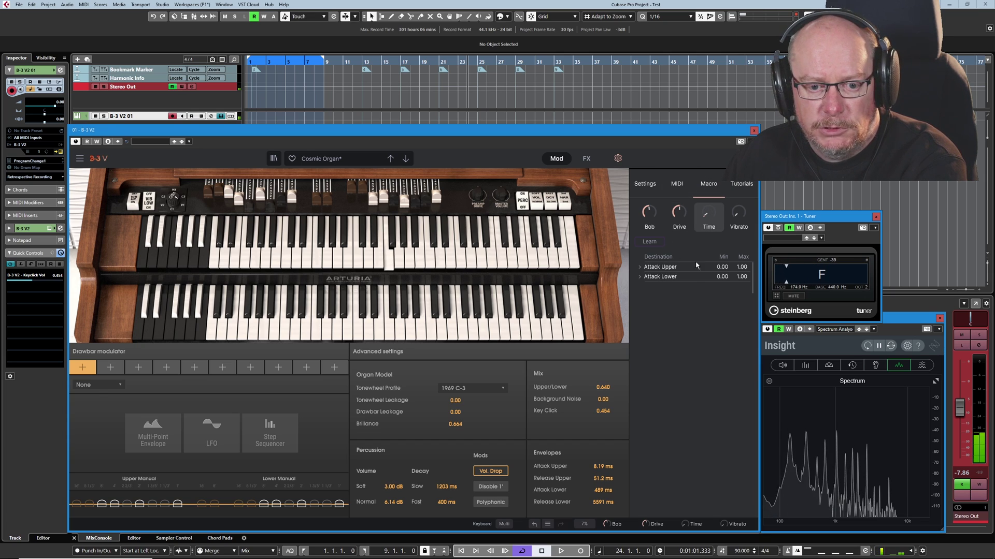
pyautogui.moveTo(707, 212)
pyautogui.mouseDown()
pyautogui.moveTo(708, 174)
pyautogui.moveTo(708, 202)
pyautogui.mouseUp()
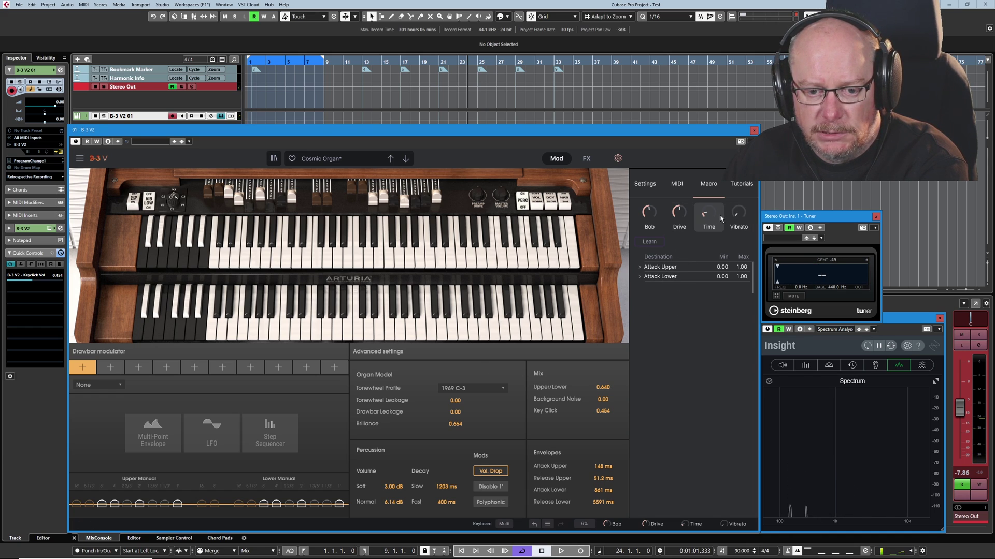
# Show the Vibrato macro's destinations and sweep it to minimum, then back up
pyautogui.click(737, 211)
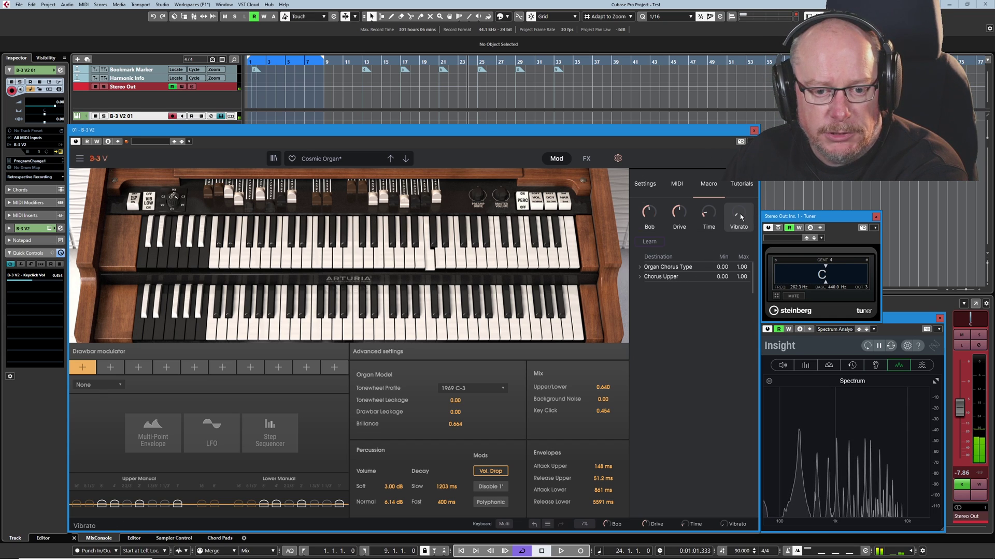
pyautogui.moveTo(740, 214); pyautogui.dragTo(740, 248)
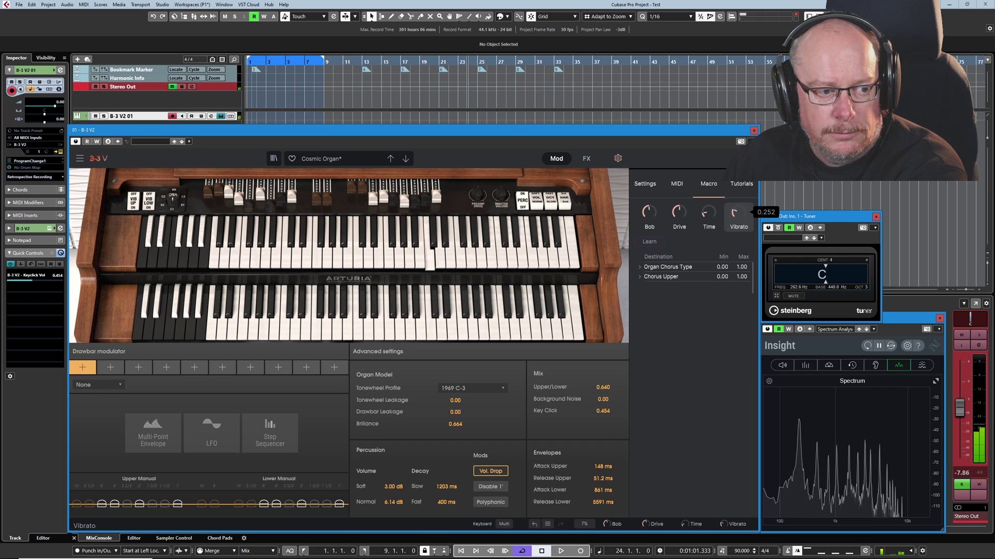
pyautogui.moveTo(734, 212); pyautogui.dragTo(736, 208)
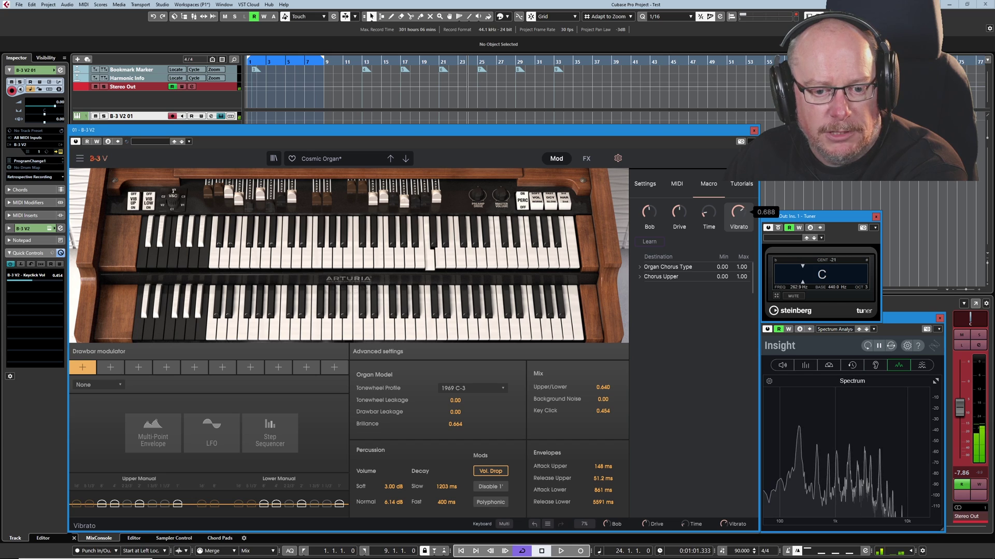